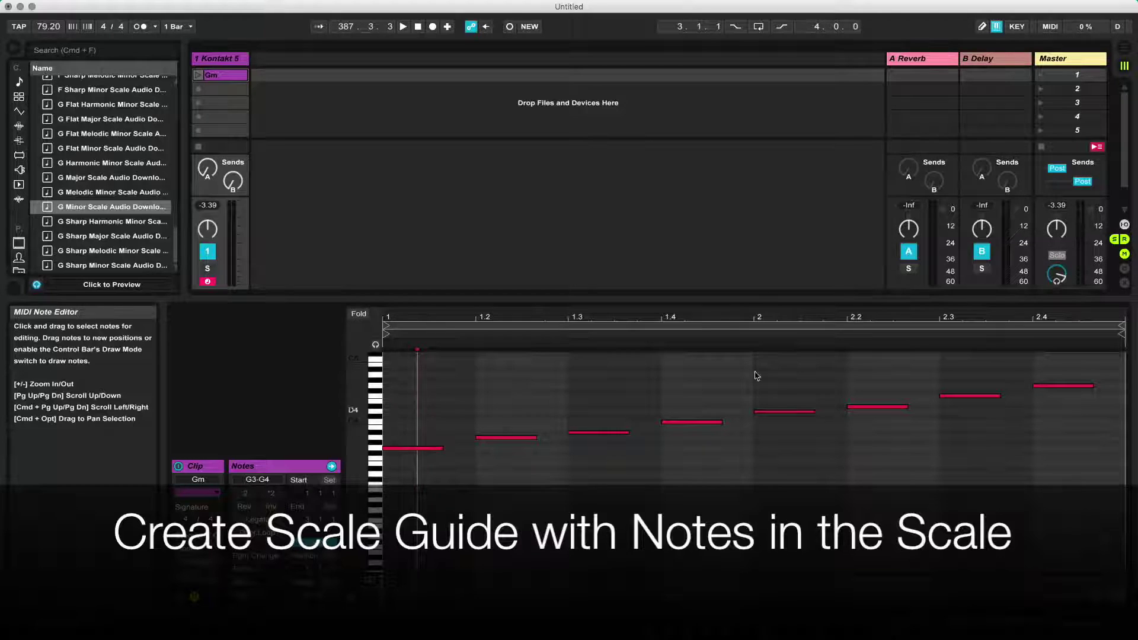
Duplicate the G minor scale notes into neighbouring octaves until the scale guide spans G0 to G5
left_click_drag(407, 495, 1102, 474)
left_click_drag(404, 454, 391, 511)
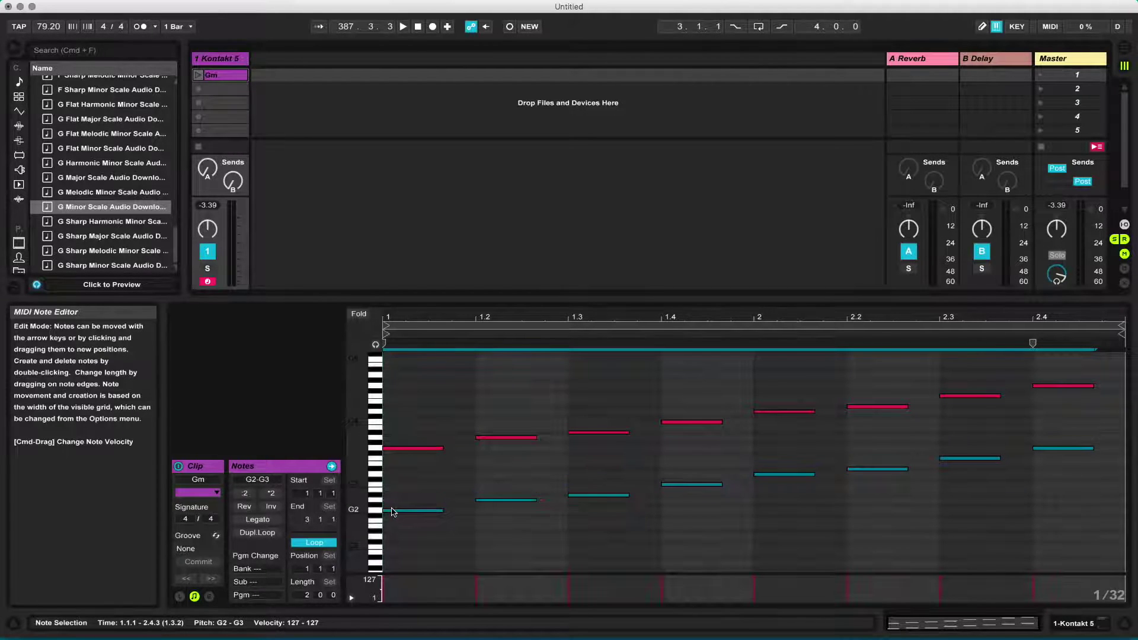
left_click(407, 511)
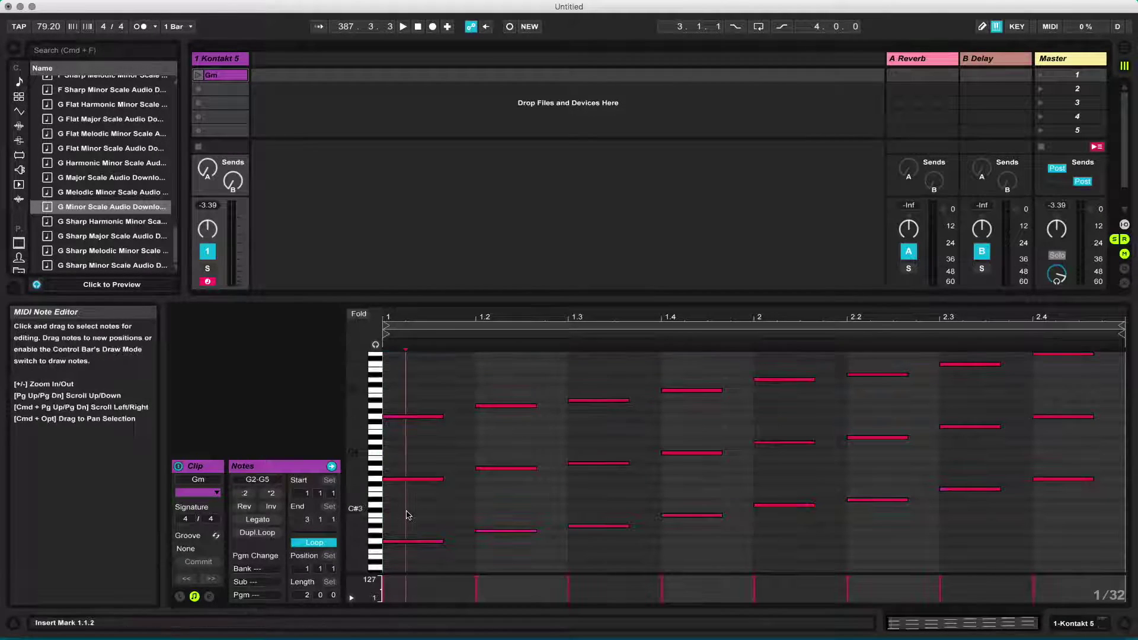
key("super+a")
left_click_drag(406, 481, 408, 485)
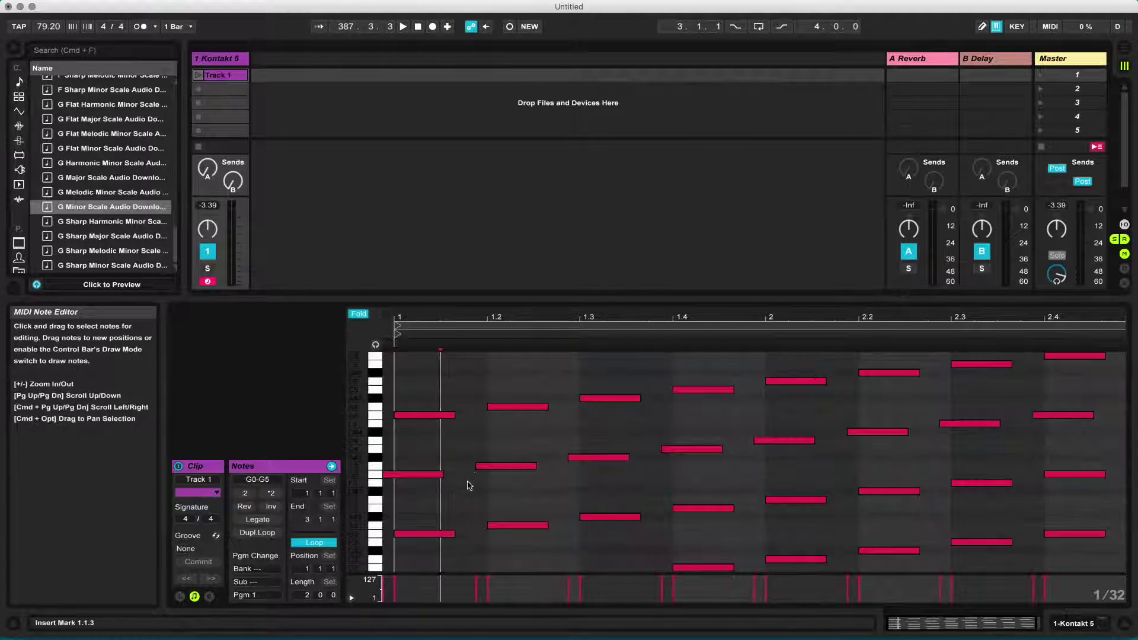
Move all the scale guide notes earlier in time so that they sit entirely before bar 1
scroll(435, 511, "up", 2)
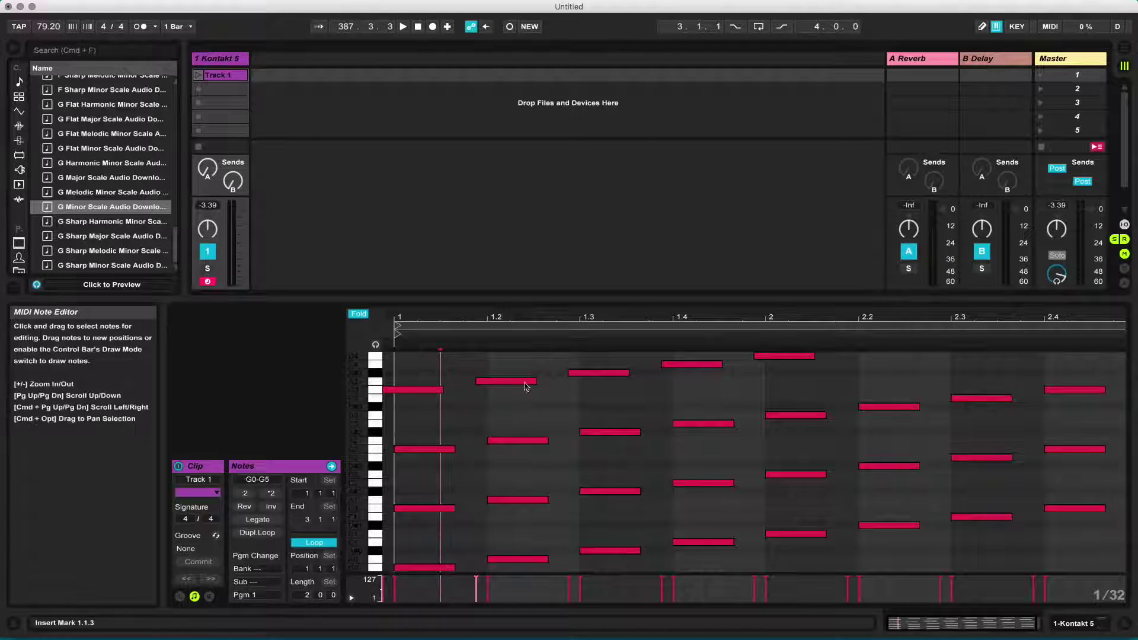
scroll(573, 410, "up", 3)
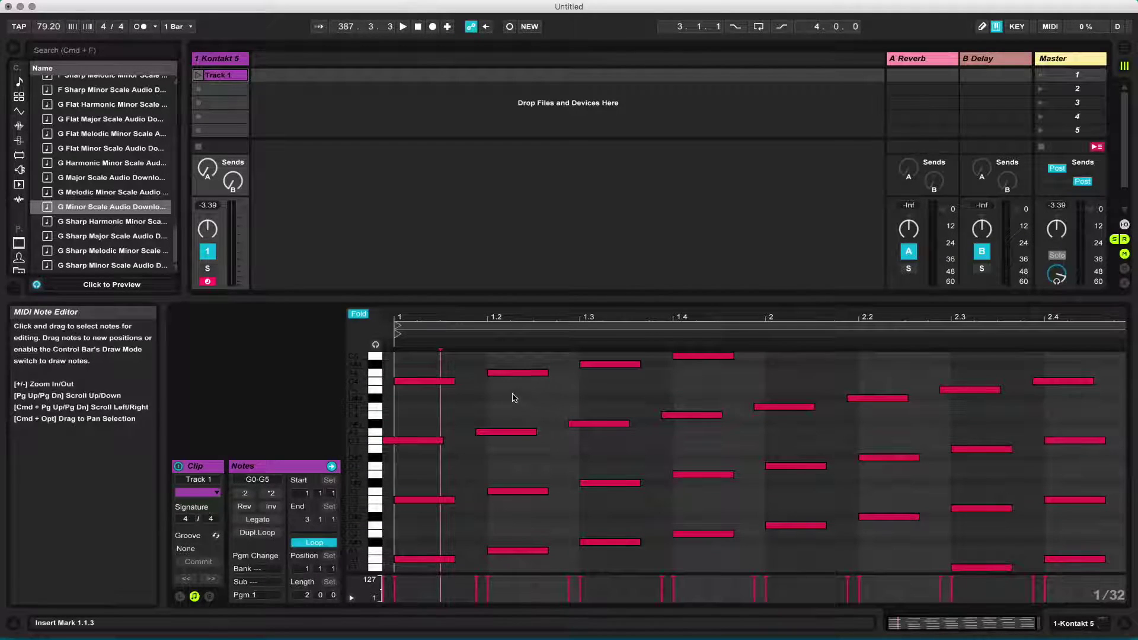
key("super+a")
key("Left")
key("Left")
key("Left")
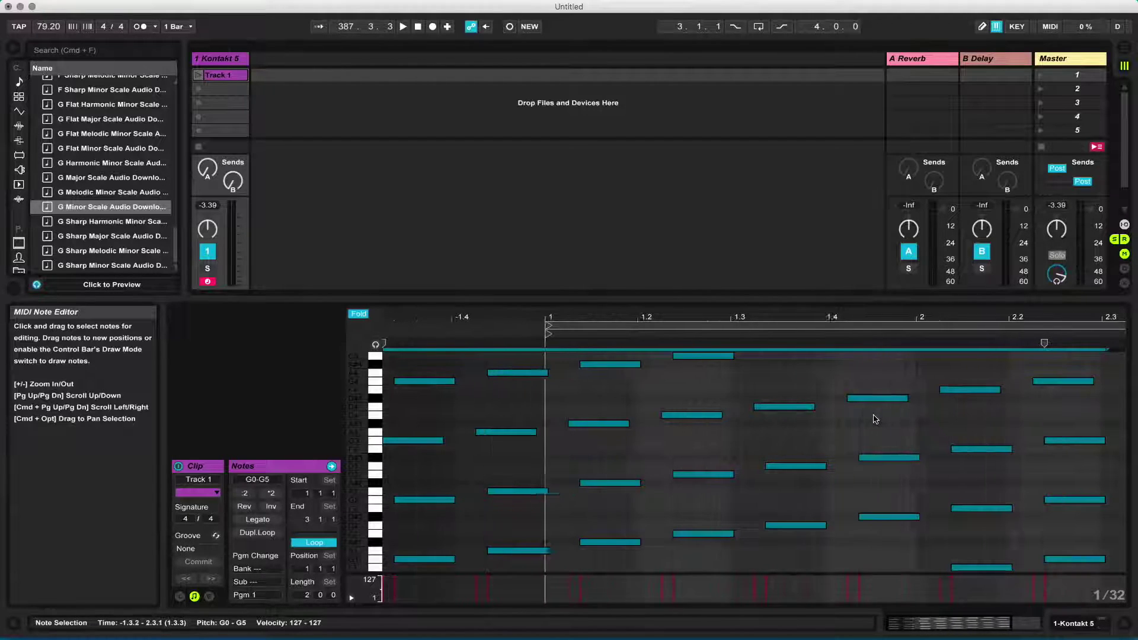
key("Left")
key("Left")
key("Left")
key("Left")
key("Left")
key("Left")
key("Left")
key("Left")
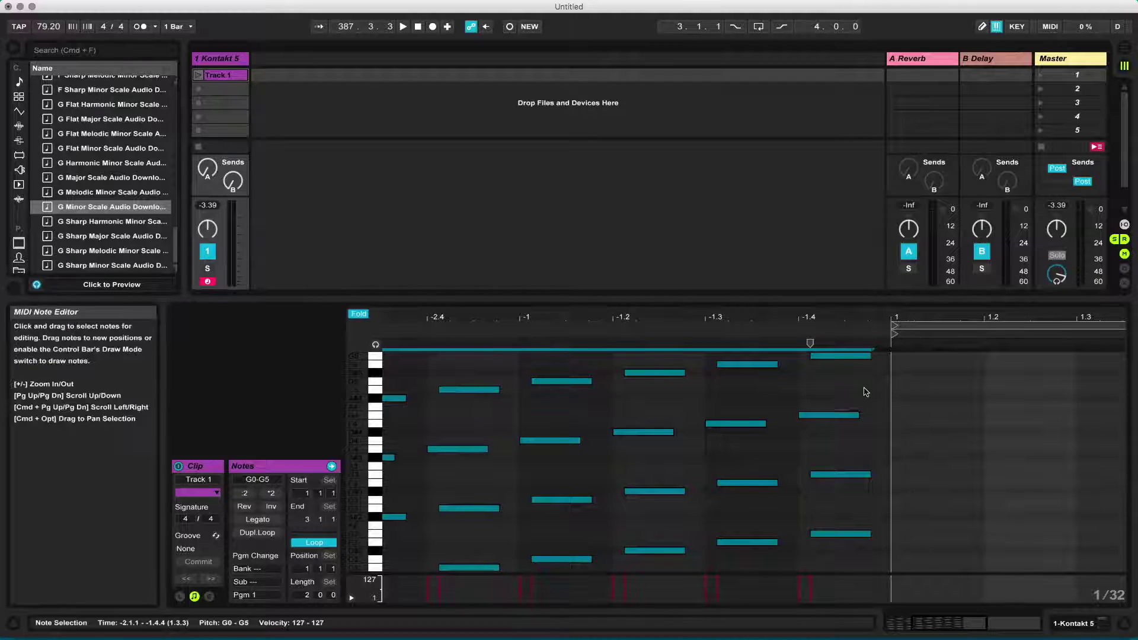
scroll(885, 422, "right", 3)
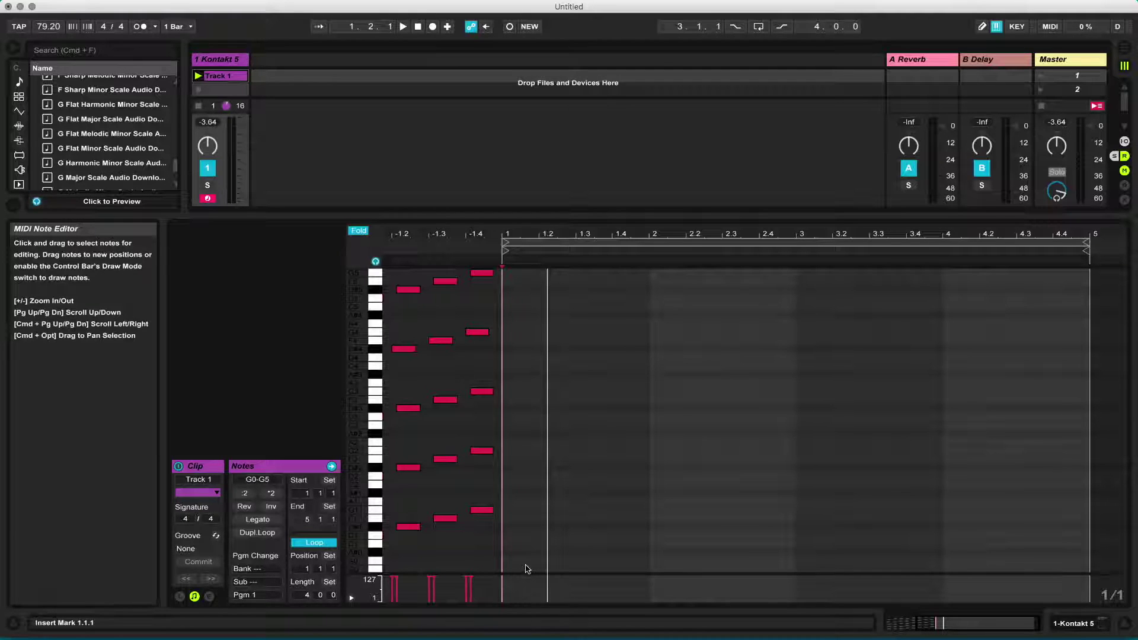
Place one-bar bass notes G2, D3, G3 and D3 in bars 1 to 4 by duplicating and shifting the first note
double_click(521, 452)
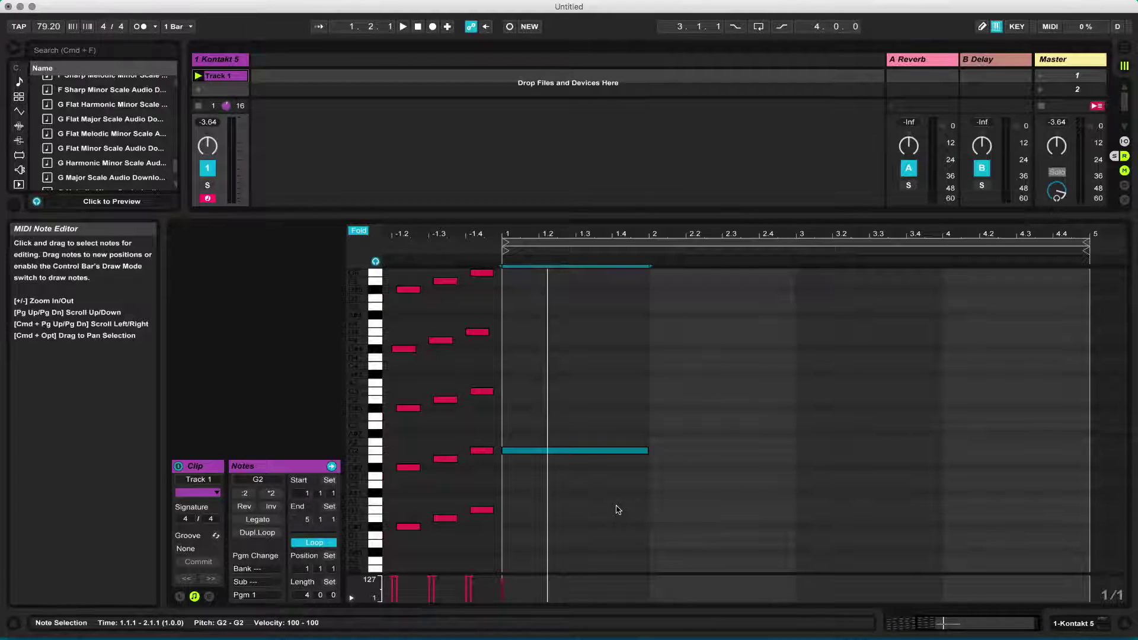
left_click(586, 402)
left_click_drag(580, 450, 667, 450)
key("super+d")
key("Up")
key("Up")
key("Up")
key("Up")
key("Up")
key("super+d")
key("Down")
key("Down")
key("Down")
key("Down")
key("Down")
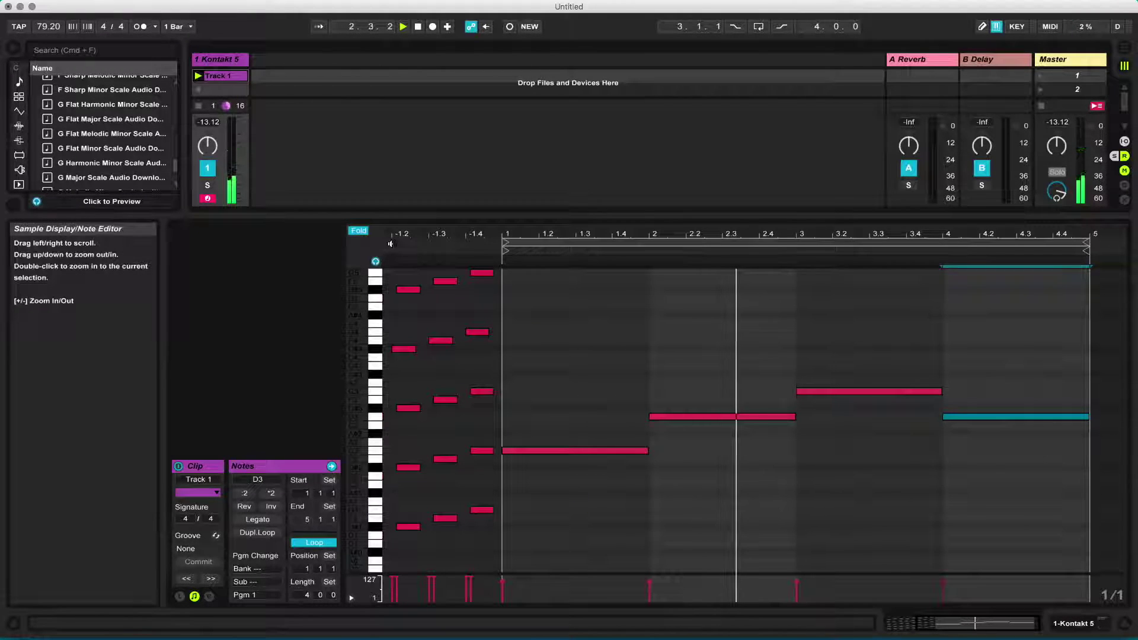
Set the project tempo to 128 BPM
left_click(51, 30)
type("128")
key("Return")
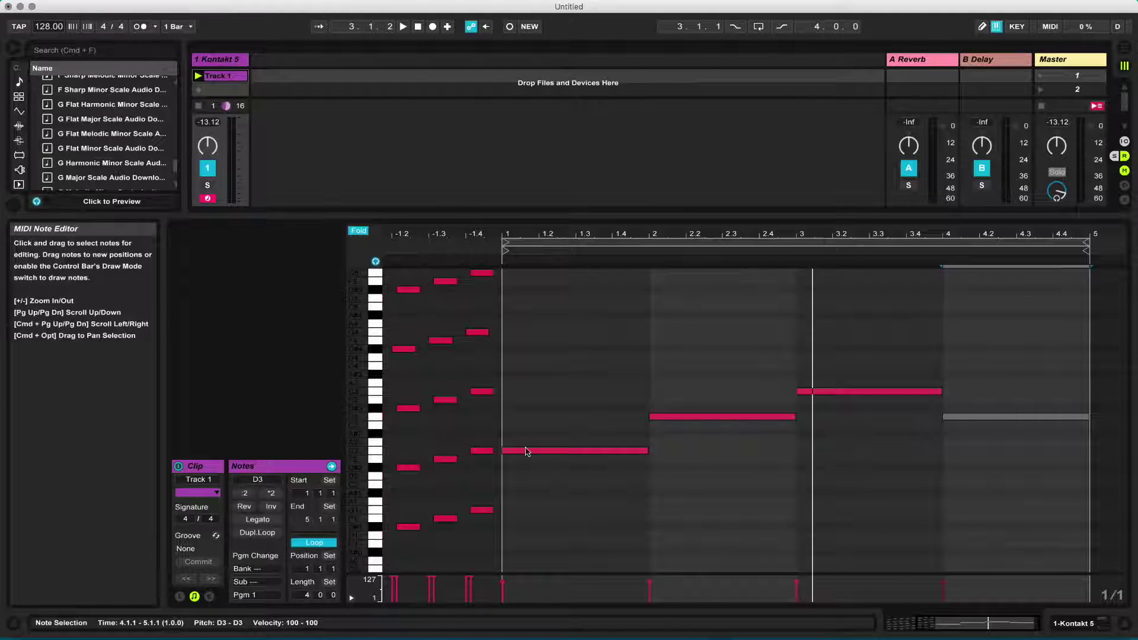
Build the bar 1 chord by adding one-bar D3 and G4 notes above the G2 bass note, auditioning it in playback
double_click(569, 407)
double_click(575, 340)
left_click_drag(564, 286, 564, 625)
key("super+z")
key("space")
left_click(576, 400)
key("Down")
key("Down")
key("Down")
key("space")
Add a one-bar D4 note above the D3 in bar 2 and play the clip
double_click(671, 367)
key("Up")
key("Up")
key("Up")
left_click_drag(596, 301, 603, 377)
left_click_drag(692, 303, 703, 393)
key("Down")
key("Down")
key("Down")
key("space")
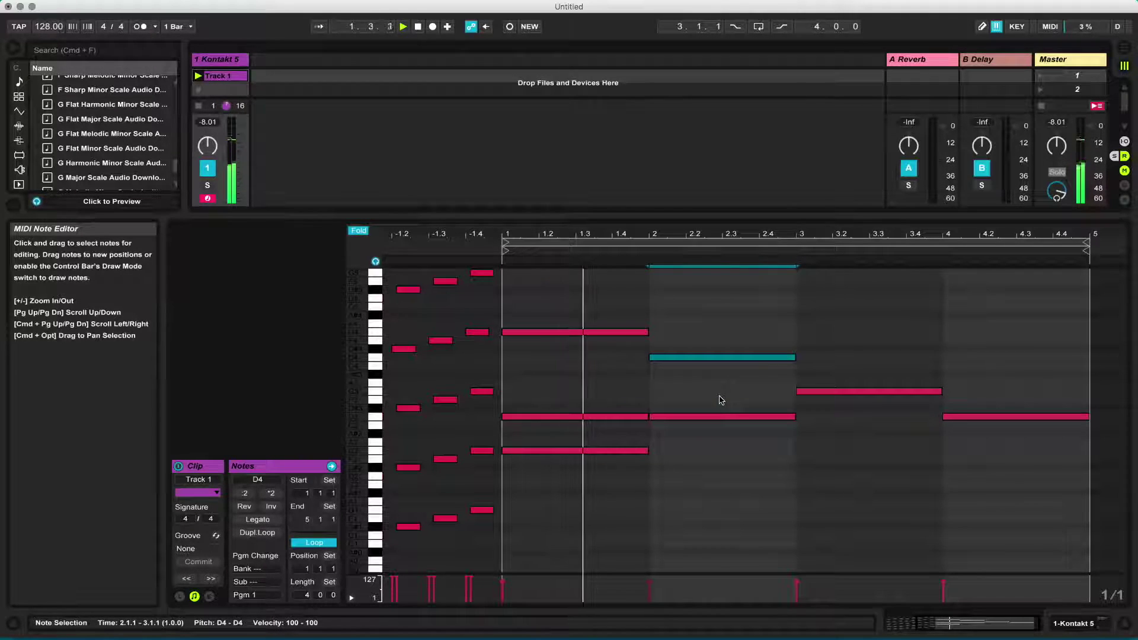
Duplicate the D4 note of bar 2 onto A3 and move the copy down to D2
left_click_drag(665, 358, 665, 385)
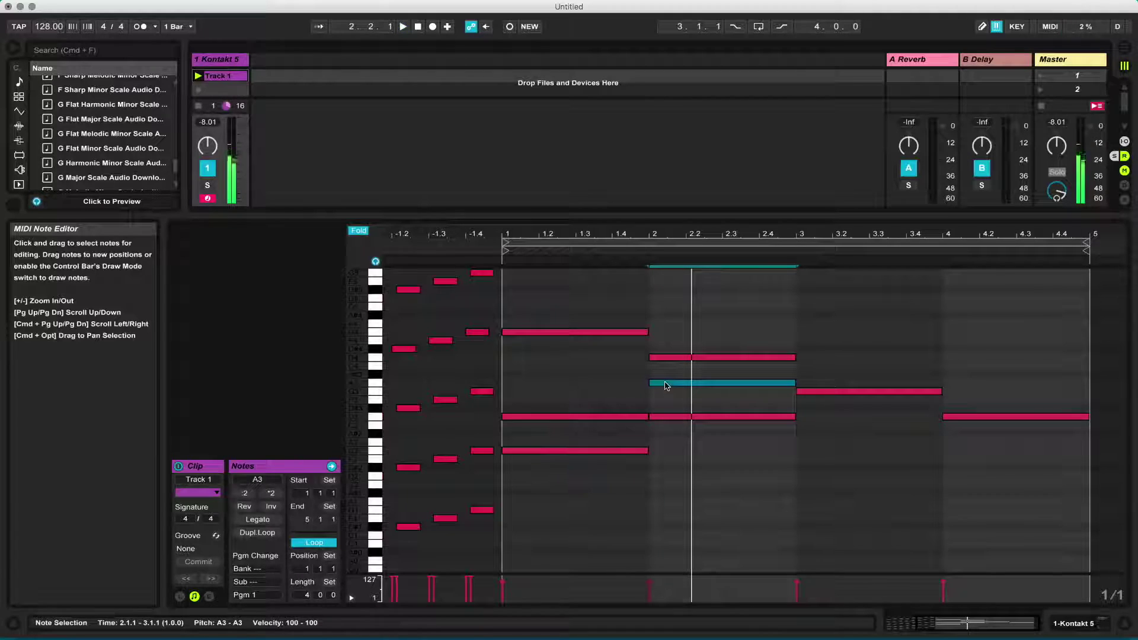
key("Down")
key("Down")
key("Down")
key("Down")
key("Down")
key("Down")
key("Down")
key("Down")
key("Down")
key("Down")
key("Down")
key("Down")
key("Down")
key("Down")
key("Down")
key("Down")
key("Down")
key("Down")
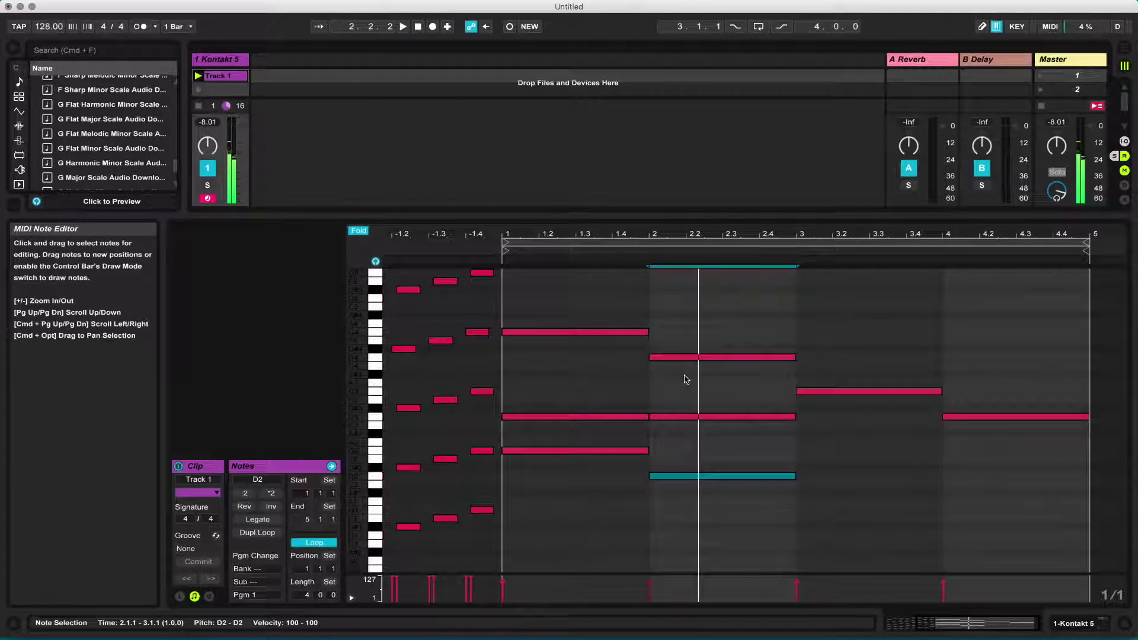
Raise the copied bar 2 note above the D4, trying it on A4 and A#4
key("shift+Up")
key("shift+Up")
key("shift+Up")
key("Down")
key("Down")
key("Down")
key("Down")
key("Down")
key("Down")
key("Down")
key("Down")
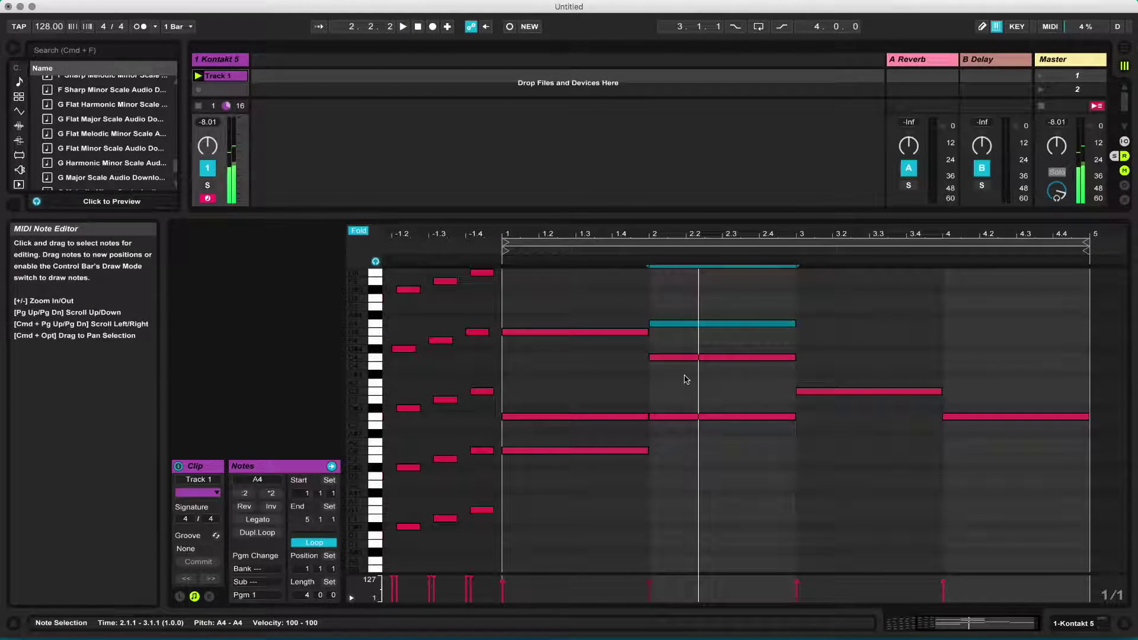
key("Up")
key("Up")
key("Up")
key("Up")
key("Up")
key("Up")
key("Up")
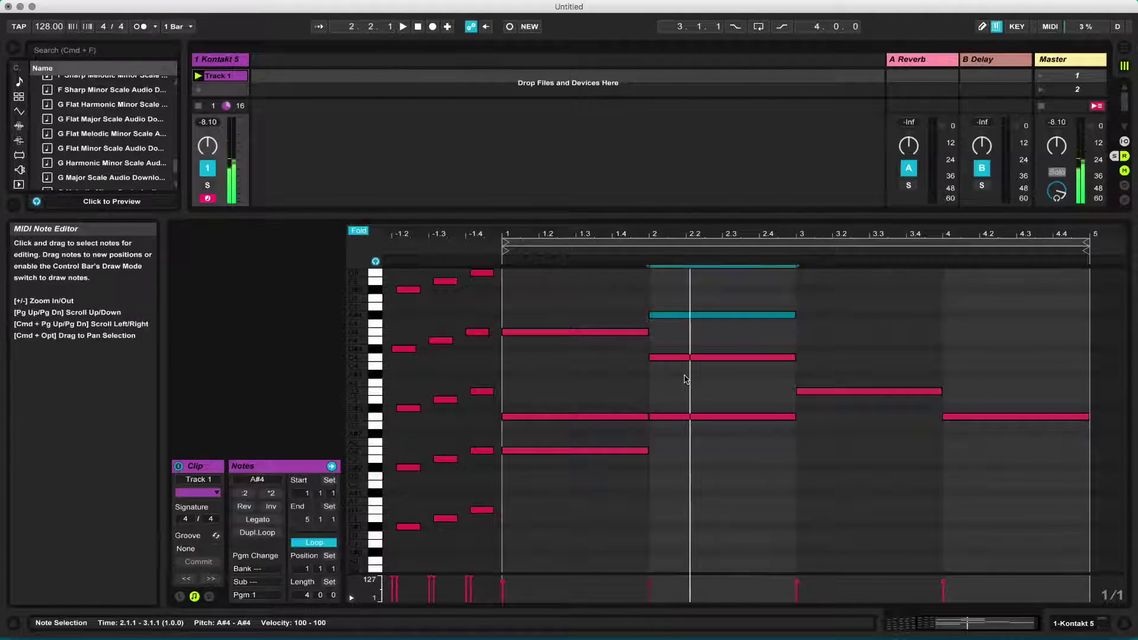
Finish the top note of bar 2 on D5 and duplicate it into bar 3 as A#4
key("super+d")
key("Down")
key("Down")
key("Down")
key("Down")
key("Down")
key("Down")
key("Up")
key("Up")
key("Up")
Add a middle note to bar 3 between G3 and A#4, trying A3 and placing it on C4
key("Down")
key("Down")
key("Down")
key("Down")
key("Down")
key("Down")
key("Down")
key("Down")
key("Down")
key("Down")
key("Down")
key("Down")
key("Down")
key("Down")
key("Down")
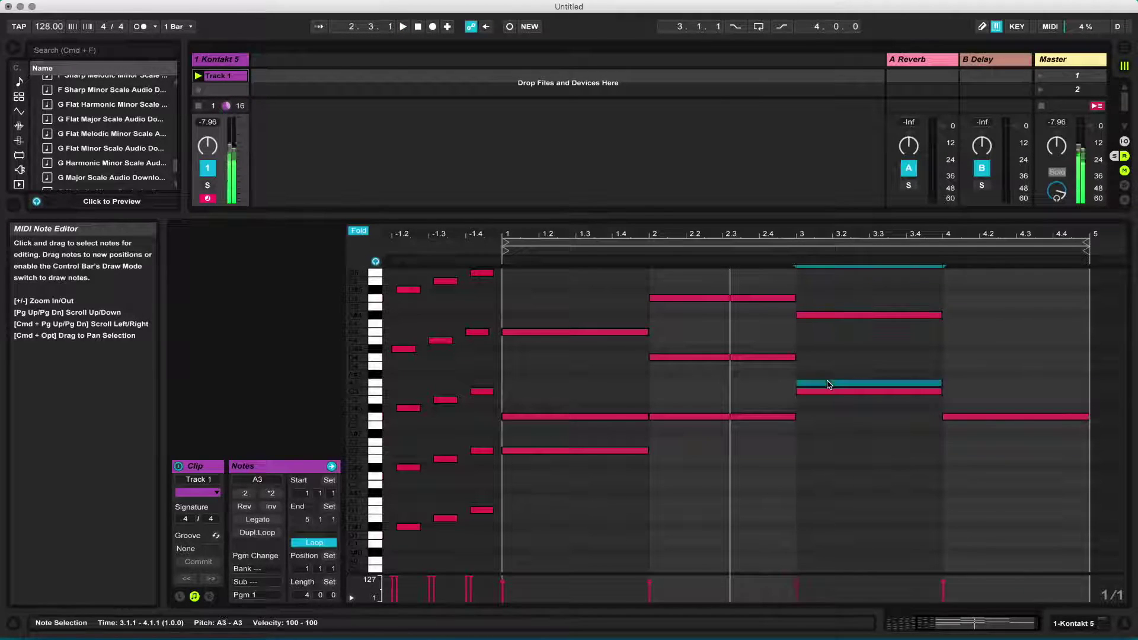
key("Up")
key("Up")
key("Up")
key("Up")
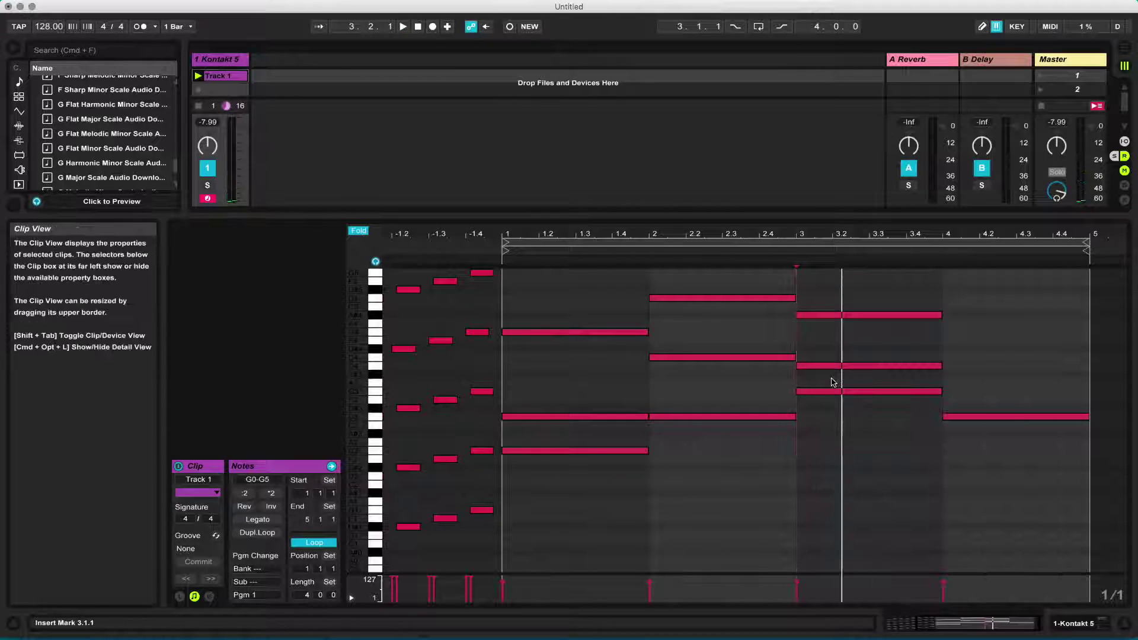
Try other pitches for the middle note of bar 3 and lower it to A#3
key("Down")
key("Down")
key("Down")
key("Up")
key("Up")
key("Up")
key("Up")
key("Up")
key("Up")
key("Down")
key("Down")
key("Down")
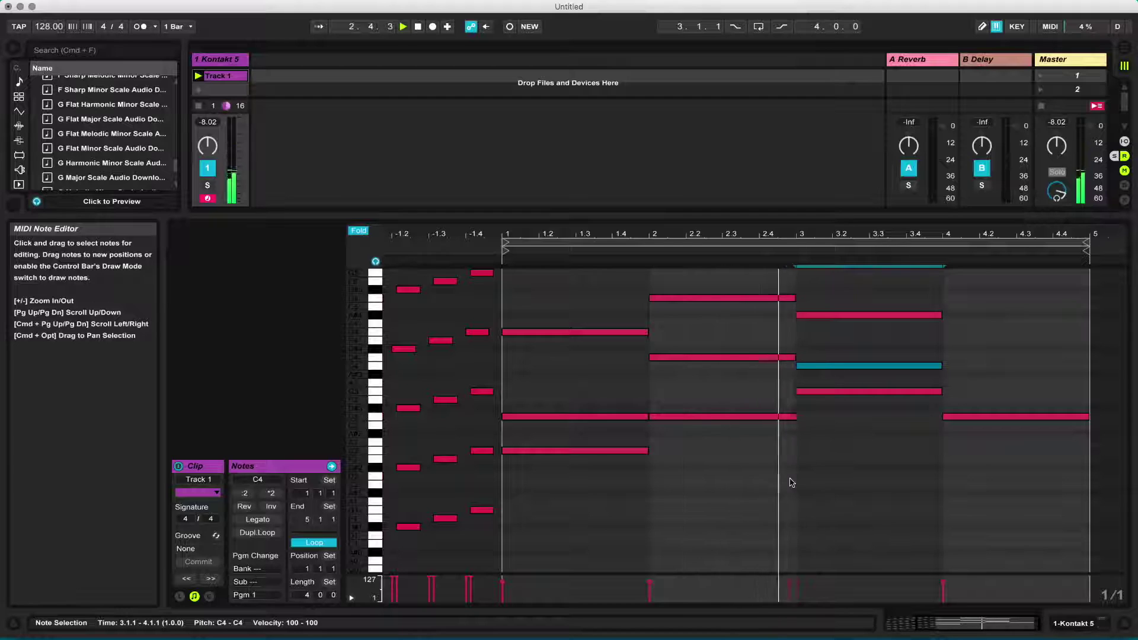
key("Down")
key("Down")
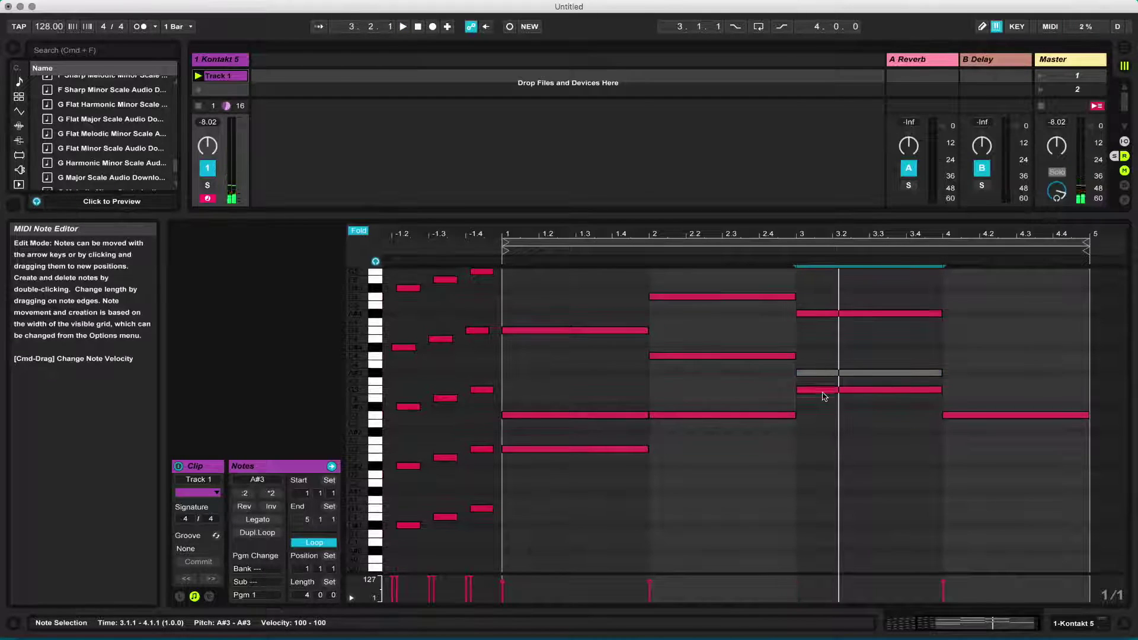
Change the top note of bar 3 to A4, trying it down at G3 along the way
left_click(877, 438)
left_click(882, 359)
left_click(823, 313)
left_click(823, 362)
left_click(824, 389)
left_click(823, 314)
key("shift+Down")
key("Down")
key("Down")
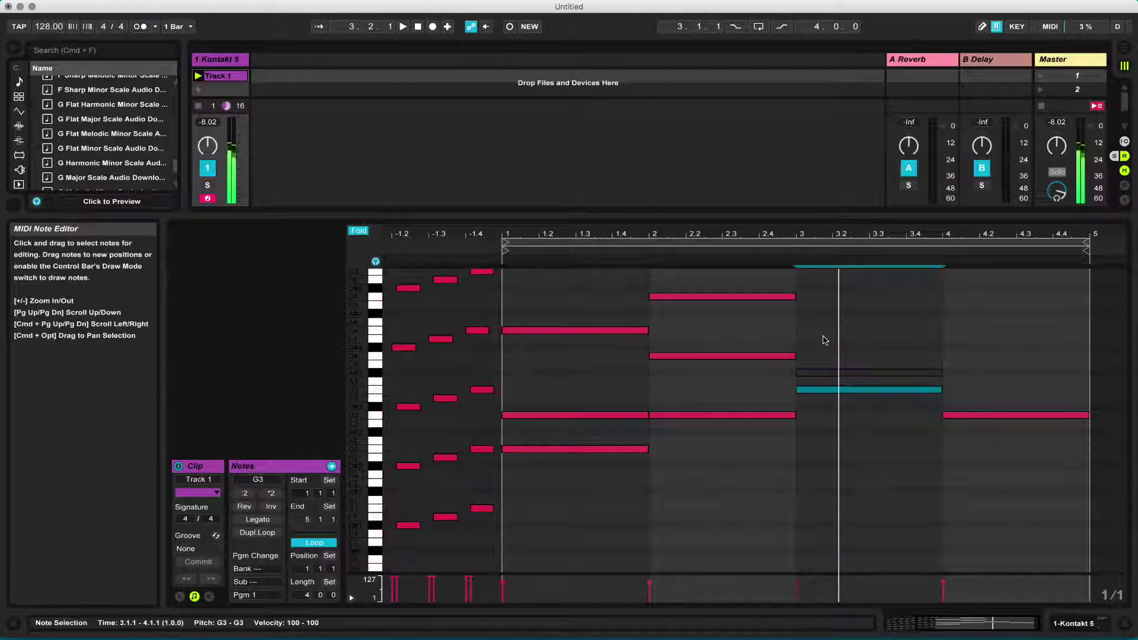
key("shift+Up")
key("Up")
key("Up")
Raise the middle note of bar 3 to D4 and play the chord progression
left_click_drag(825, 285, 841, 402)
left_click(844, 374)
key("Up")
key("Up")
key("Up")
key("Up")
key("space")
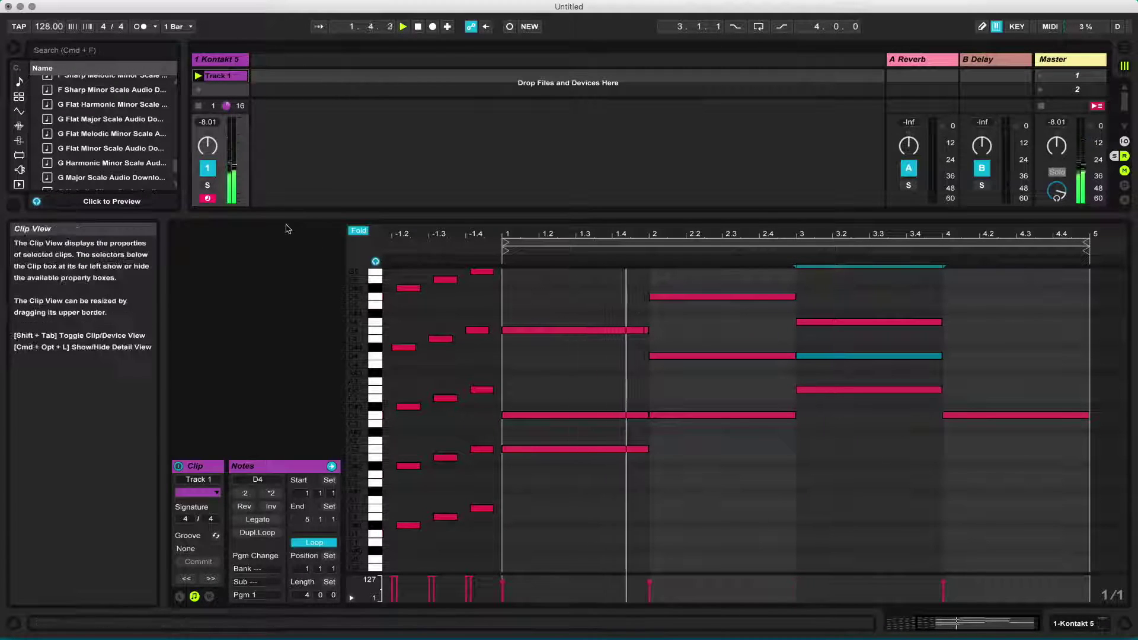
Move the A4 note of bar 3 below the other two notes, trying several pitches around D3 while playing the progression
key("space")
left_click(846, 323)
key("shift+Down")
key("shift+Down")
key("space")
key("Up")
key("Up")
key("Up")
key("Up")
key("Up")
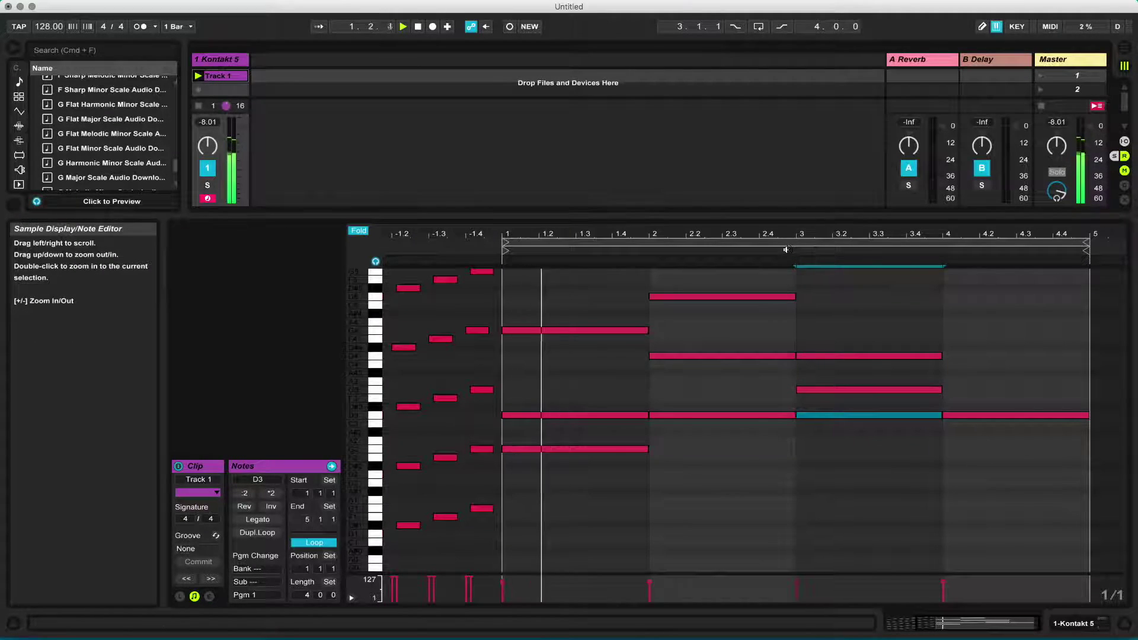
key("Up")
key("Up")
key("Up")
key("Up")
key("Up")
key("shift+Up")
key("space")
Revoice the bar 3 chord by lowering its bottom note to A#2 and placing its top note on D#4
left_click(860, 415)
key("Down")
key("Down")
left_click(820, 356)
key("Down")
key("Down")
left_click_drag(830, 307, 835, 380)
key("Down")
key("Down")
key("space")
left_click_drag(843, 342, 864, 462)
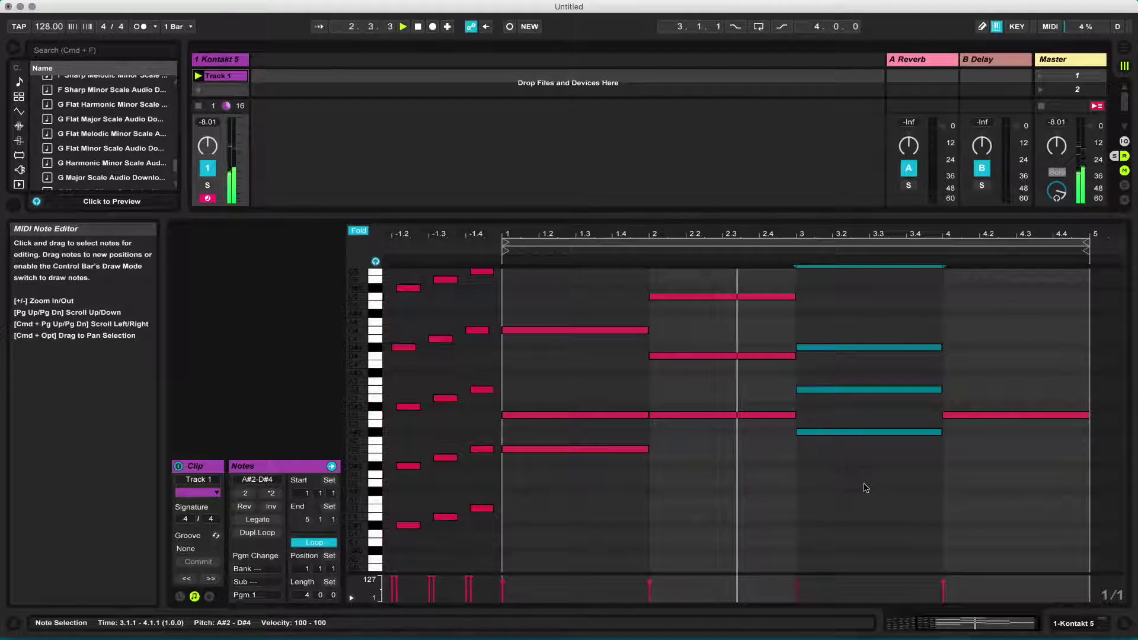
Try adding D4 and A#3 to the bar 4 chord, testing different pitches
double_click(956, 358)
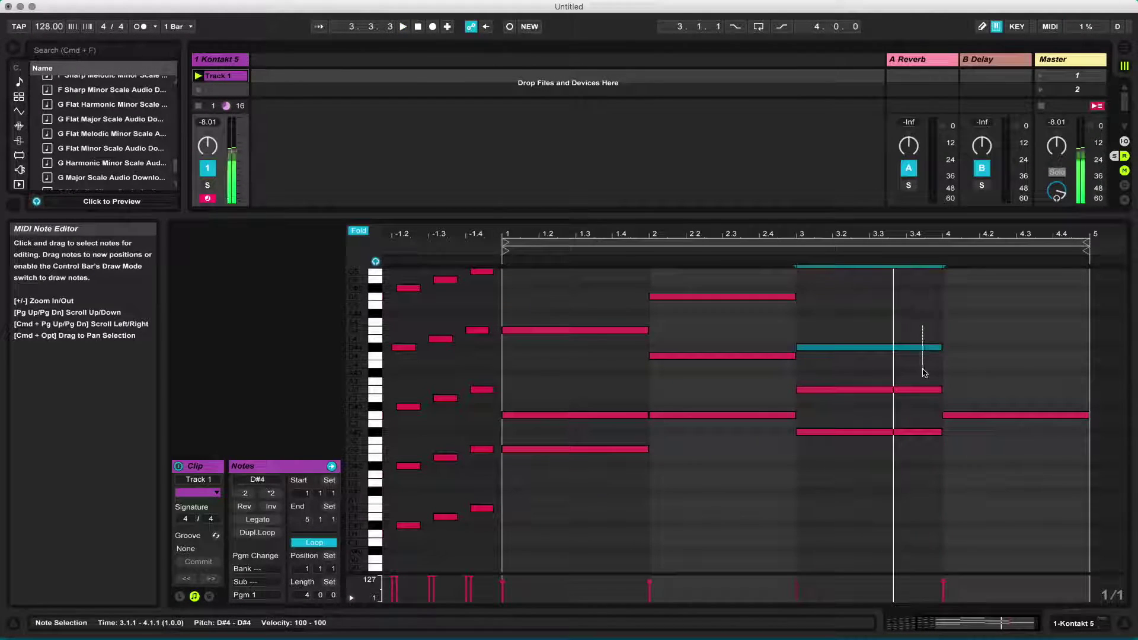
key("Down")
key("Down")
key("Down")
key("Down")
key("Down")
key("Down")
key("Down")
key("Up")
key("Up")
key("Up")
key("Up")
key("Up")
key("Up")
key("Up")
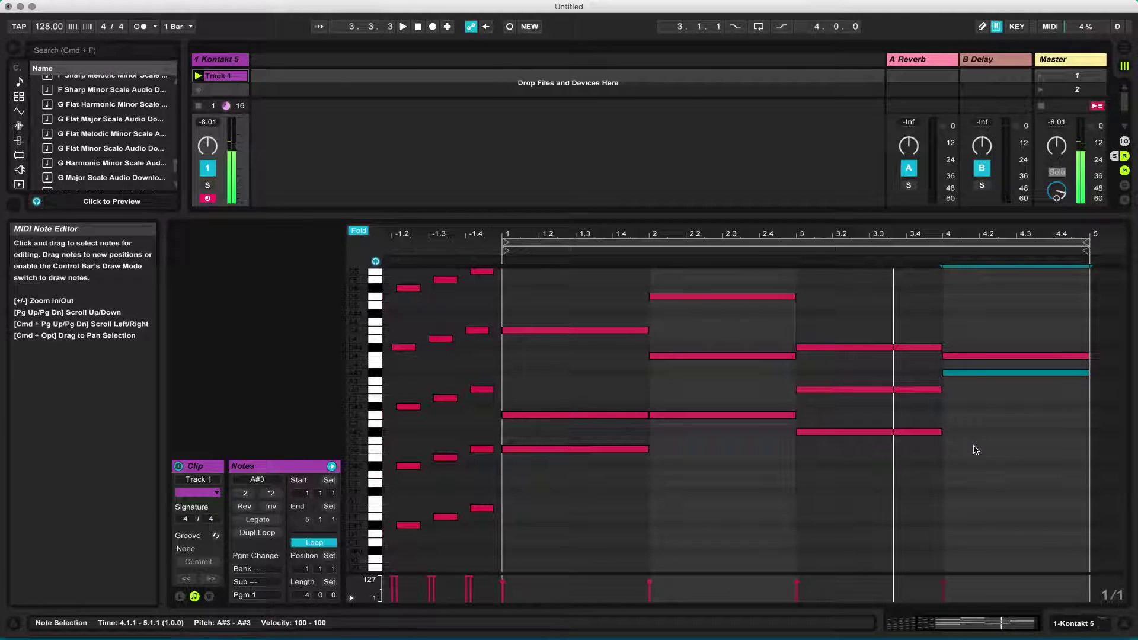
Clear bar 4 and duplicate the bar 3 chord into it
key("Delete")
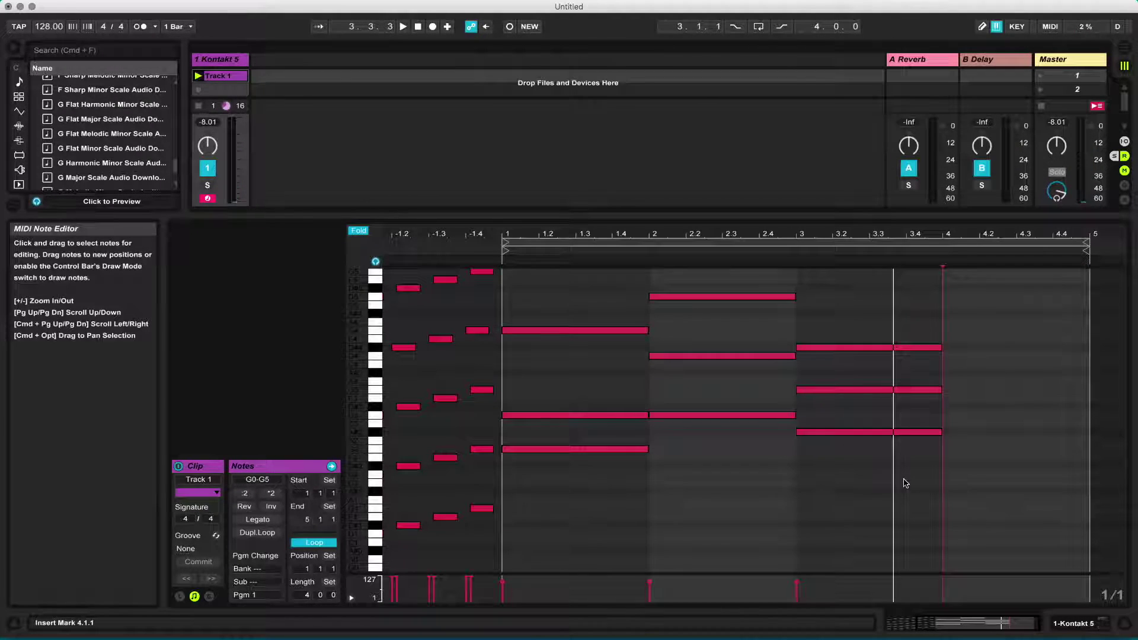
left_click_drag(875, 325, 874, 550)
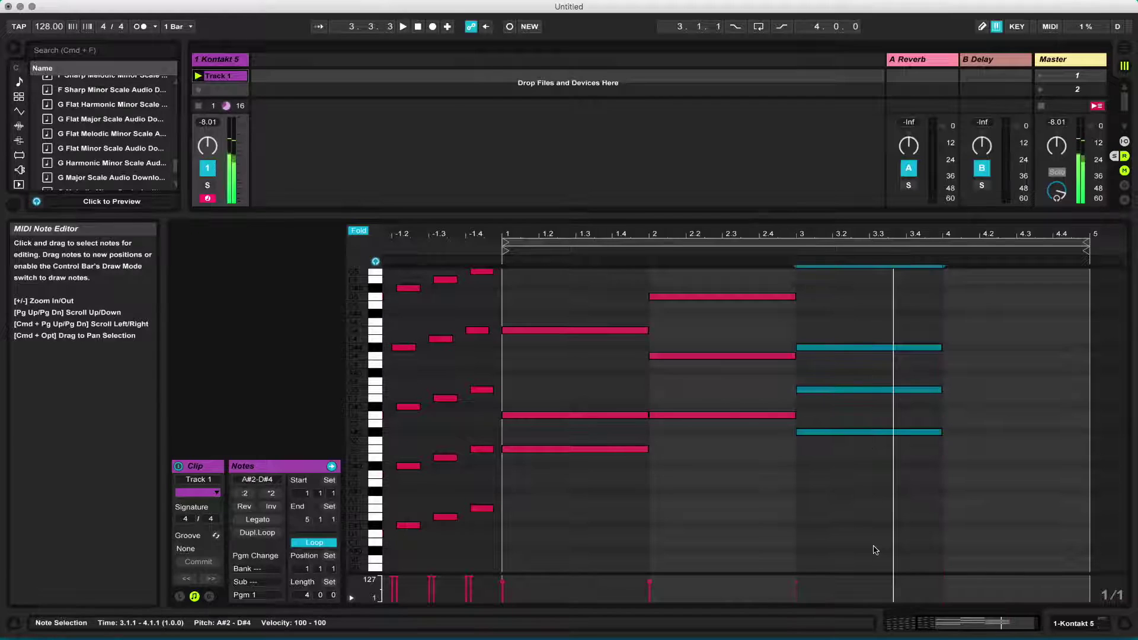
key("super+d")
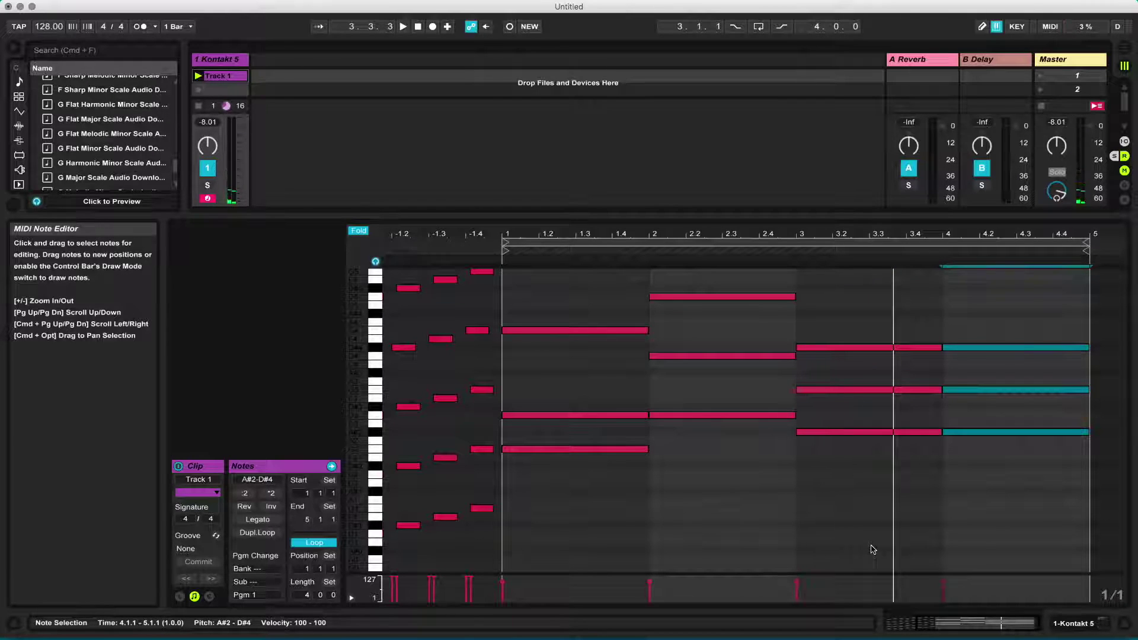
Lower the bar 4 chord to G2, D#3 and C4, trying it one octave region lower at D#2–A3, and play the progression
key("Down")
key("Down")
key("Down")
key("Down")
key("Down")
key("Down")
key("Down")
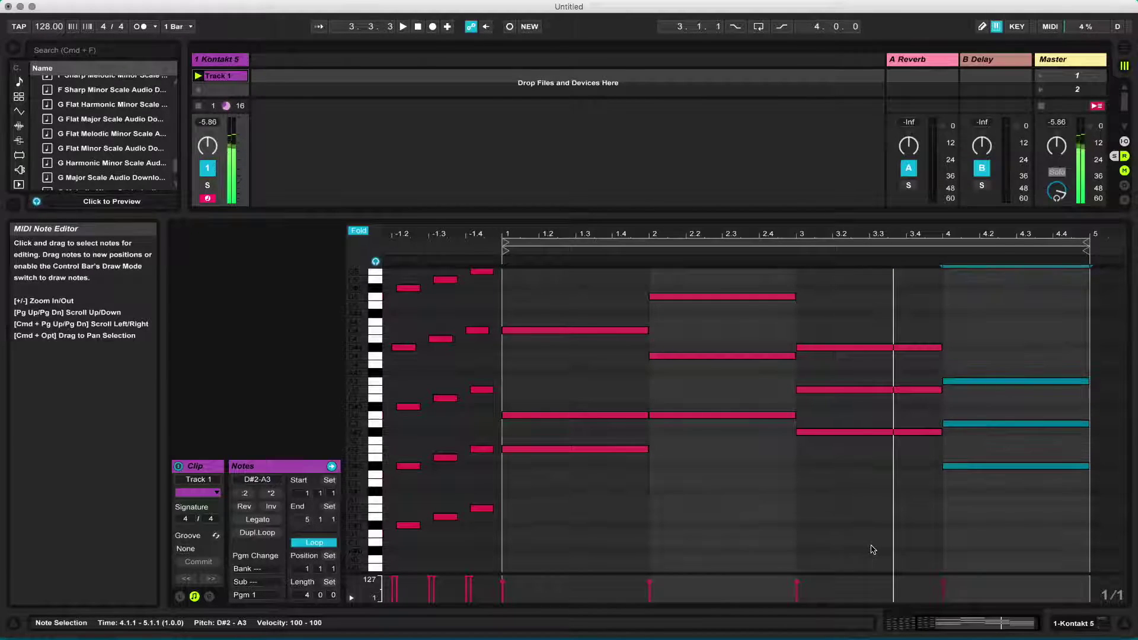
key("Up")
key("Up")
key("Up")
key("Up")
key("space")
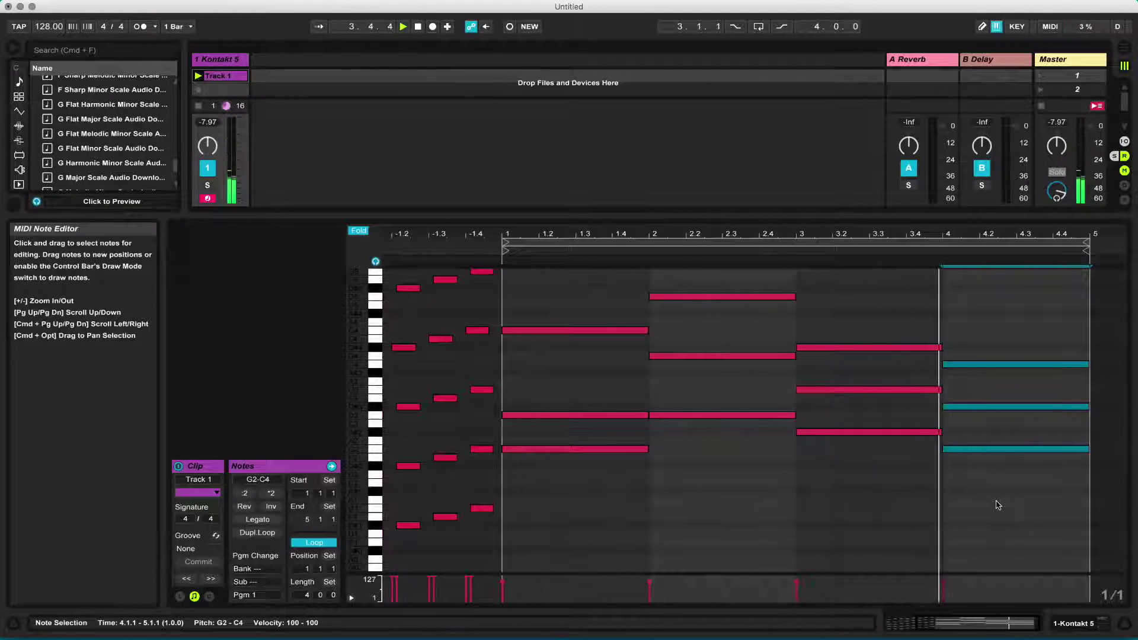
left_click_drag(1041, 320, 1041, 403)
left_click(942, 537)
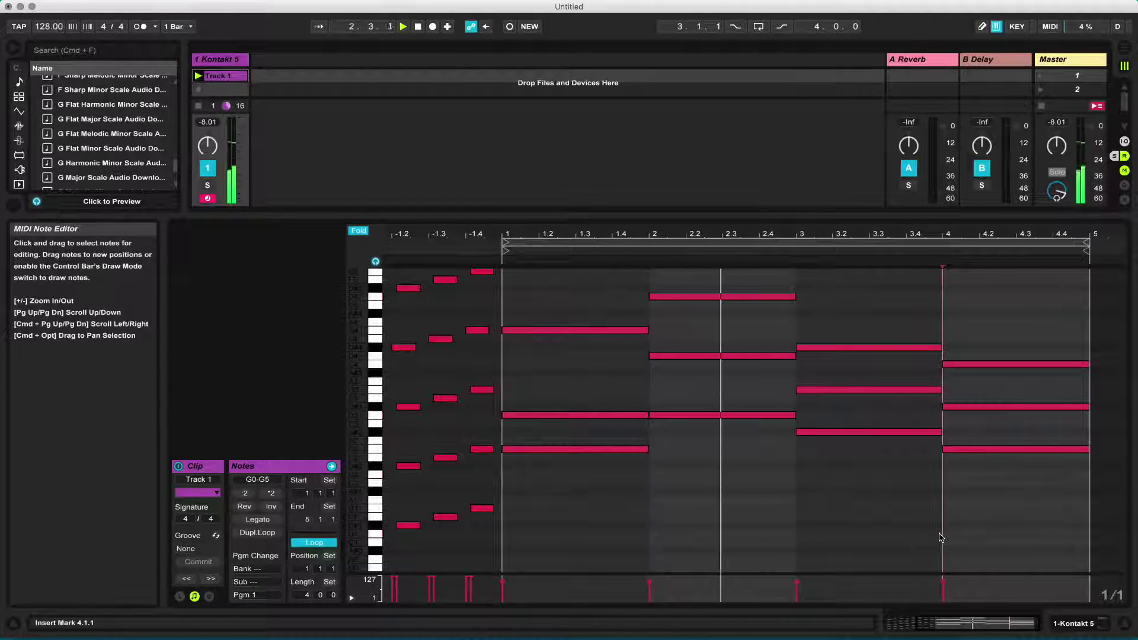
Shorten the bar 4 chord to half a bar using a 1/2 grid
left_click_drag(953, 341, 965, 572)
key("super+1")
key("shift+Left")
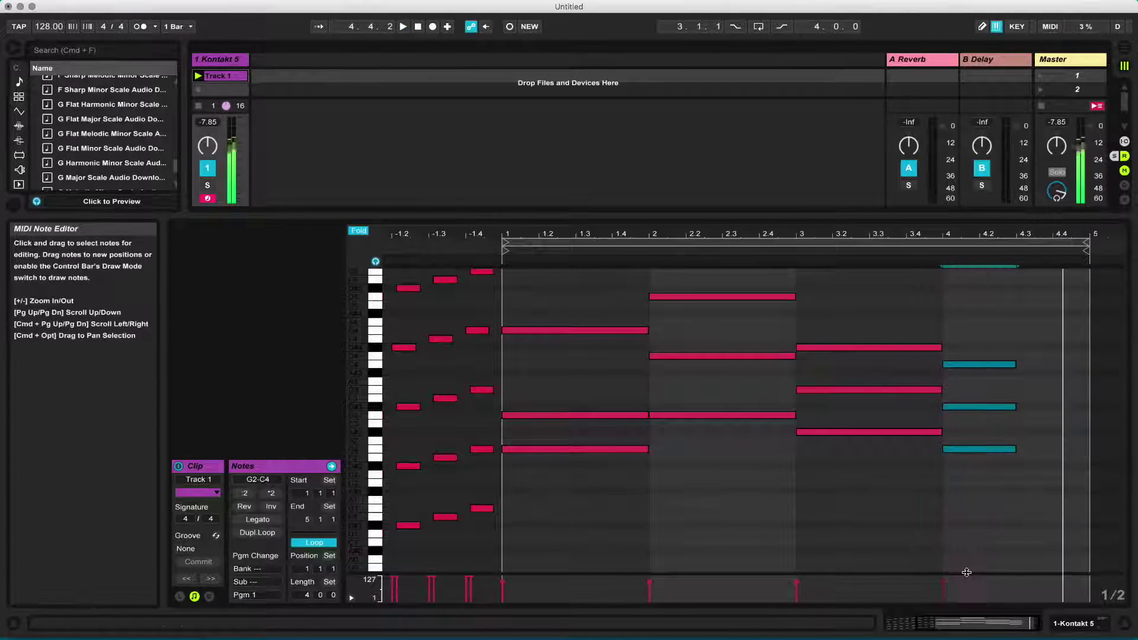
Duplicate the half-bar chord within bar 4 and voice the two chords as D#2, F3, D4 and F2, D3, C4
key("space")
key("super+d")
key("Down")
key("Down")
key("space")
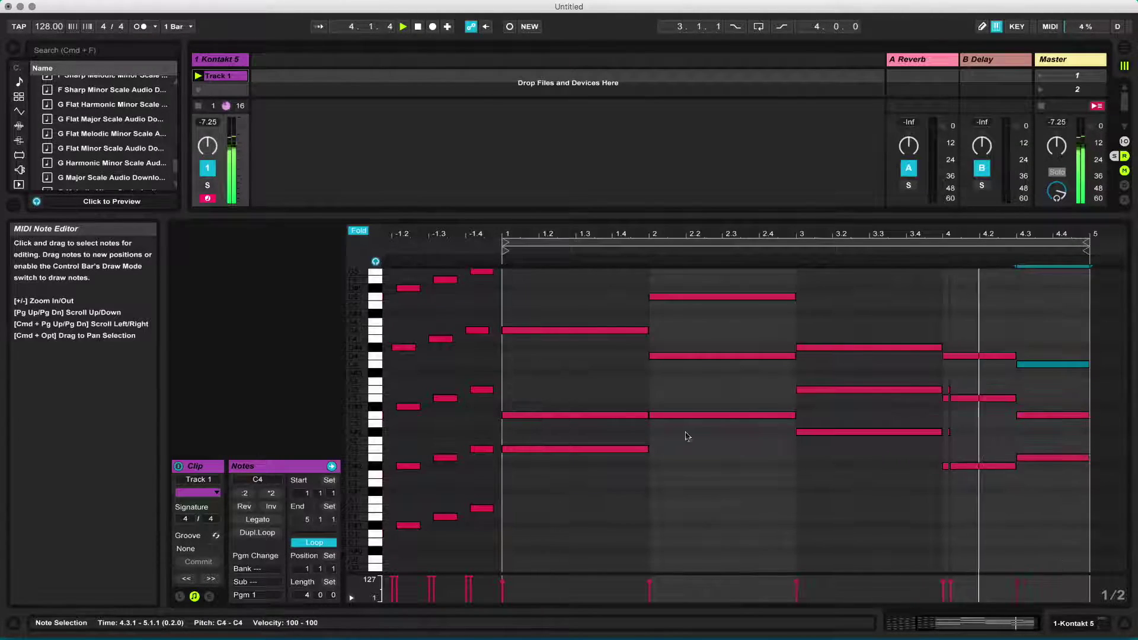
Try adding two extra notes to the bar 1 chord while playing the clip
scroll(755, 496, "left", 1)
key("space")
double_click(573, 359)
double_click(623, 393)
key("space")
key("space")
key("super+z")
key("super+z")
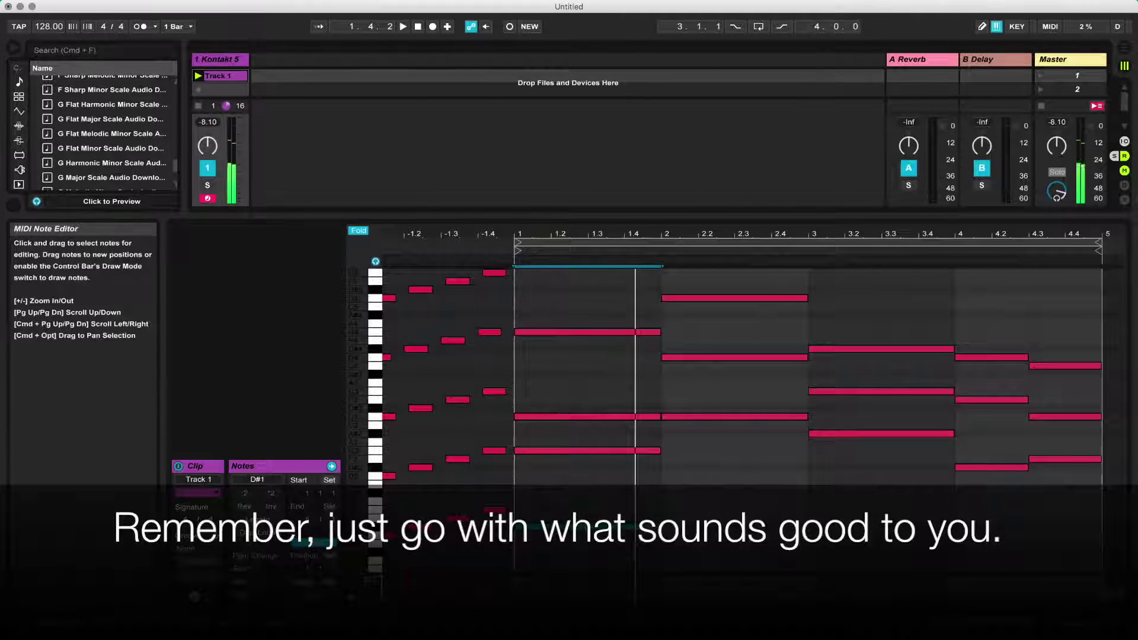
Add bass notes below the first two chords, G1 in bar 1 and D2 in bar 2
double_click(675, 462)
key("Up")
key("Up")
key("Up")
key("Up")
key("Up")
key("shift+Down")
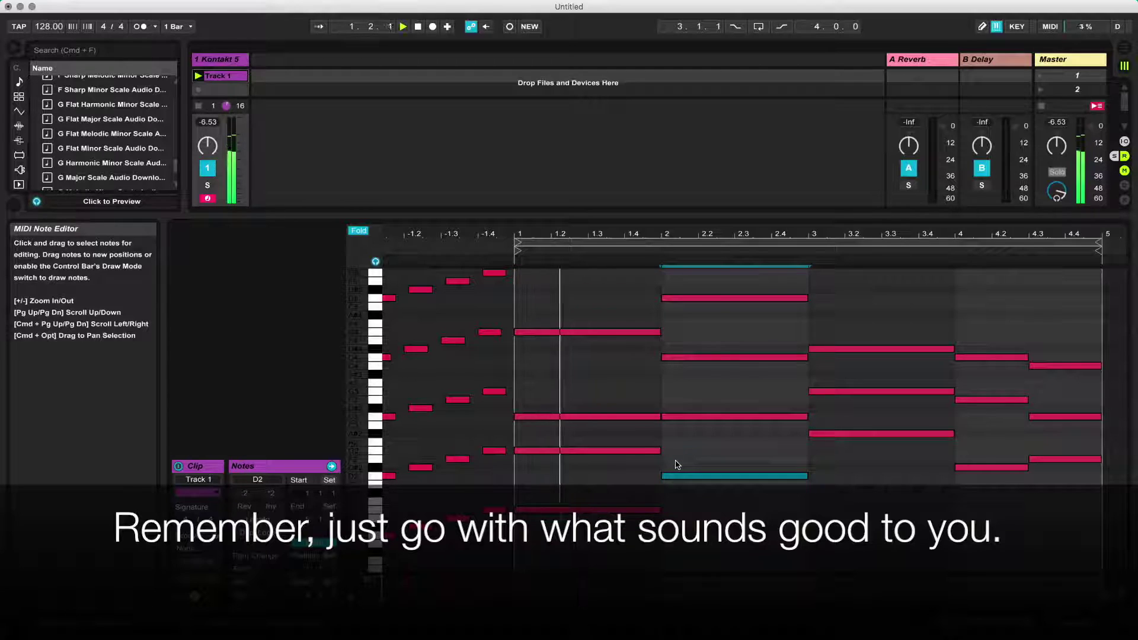
Copy the lowest notes of bars 3 and 4 an octave down to A#1, D#1 and F1, and play the progression
left_click_drag(846, 434, 847, 492)
left_click(978, 468)
left_click_drag(979, 471, 979, 530)
left_click(1048, 461)
key("space")
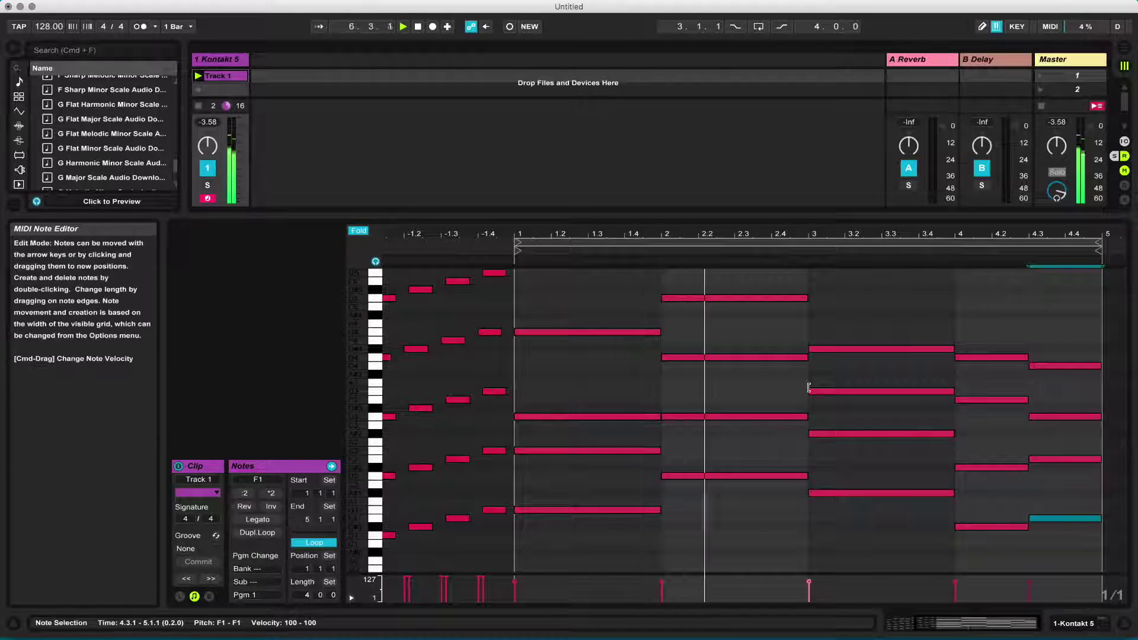
Set the grid to 1/4, repeat the progression to eight bars and lower the bar 6 chord to C2–C5
right_click(857, 426)
left_click(924, 531)
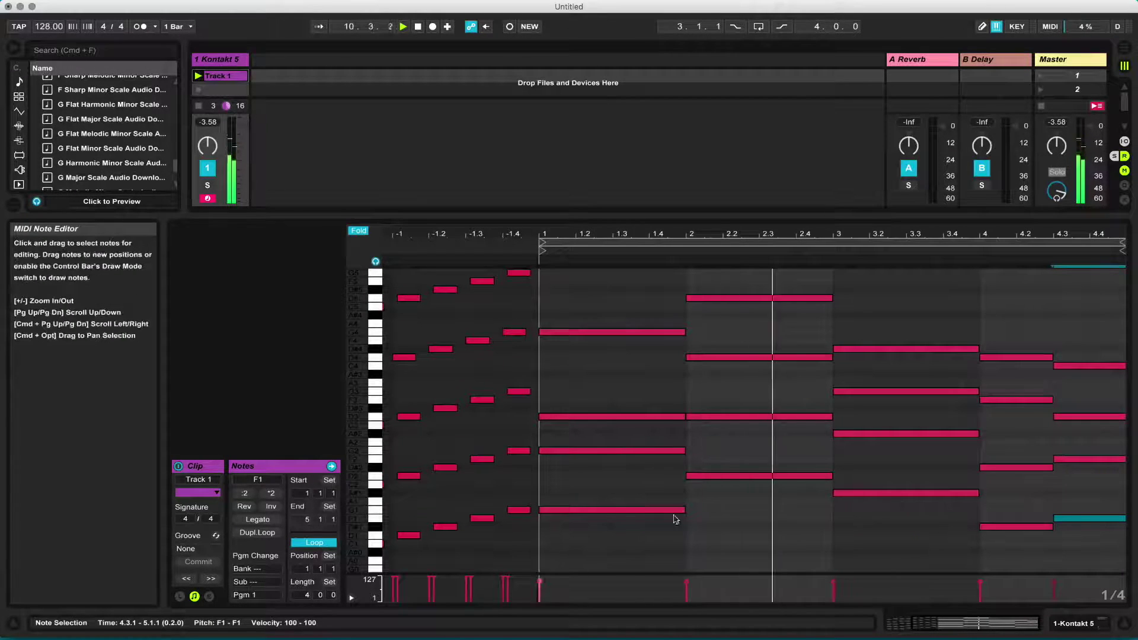
left_click_drag(579, 339, 612, 419)
left_click(611, 306)
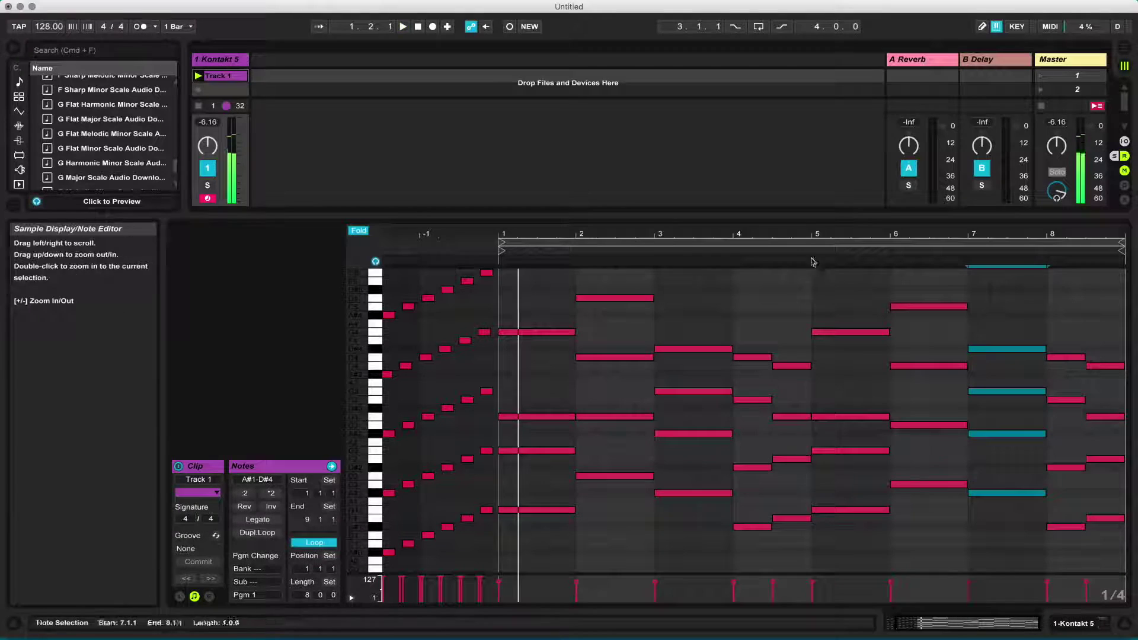
Replace the bar 7 chord with a copy of the bar 6 chord
key("Delete")
left_click_drag(957, 560, 942, 142)
key("super+d")
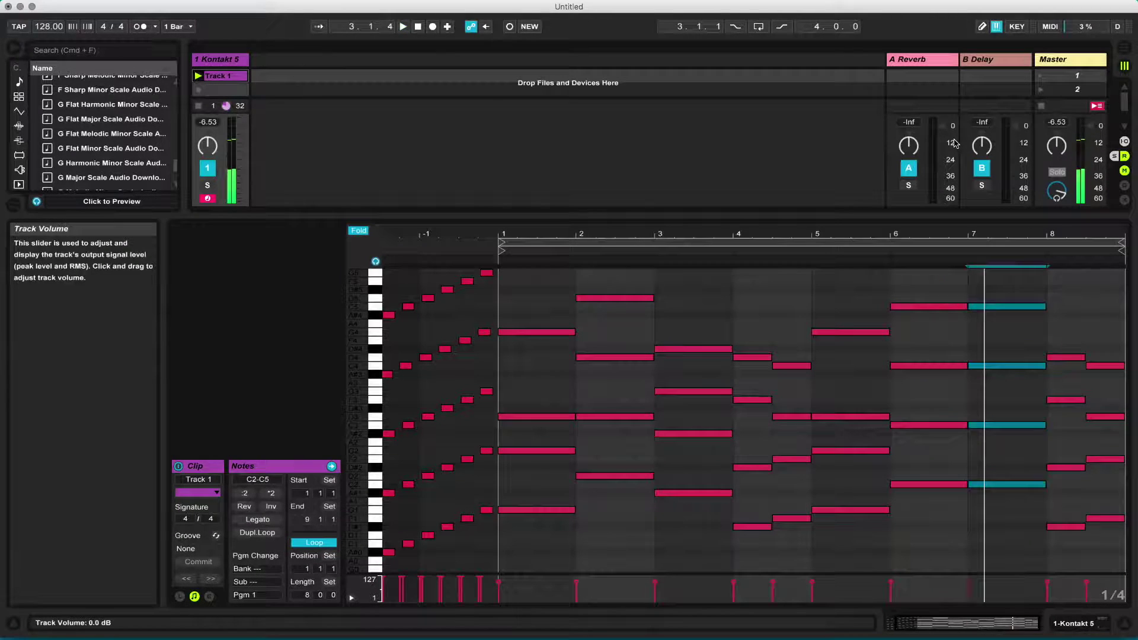
Turn the bar 7 chord into two half-bar chords, A#1–A#4 followed by A1–A4
key("Down")
left_click_drag(1044, 314, 1006, 320)
key("super+d")
key("Down")
Try two half-bar chords in bar 8, raising the second one to C2–G4
key("super+d")
key("Up")
left_click_drag(1108, 340, 1110, 528)
key("Up")
key("Up")
key("Up")
key("Up")
key("Up")
key("Up")
key("Up")
key("Up")
key("Up")
key("Up")
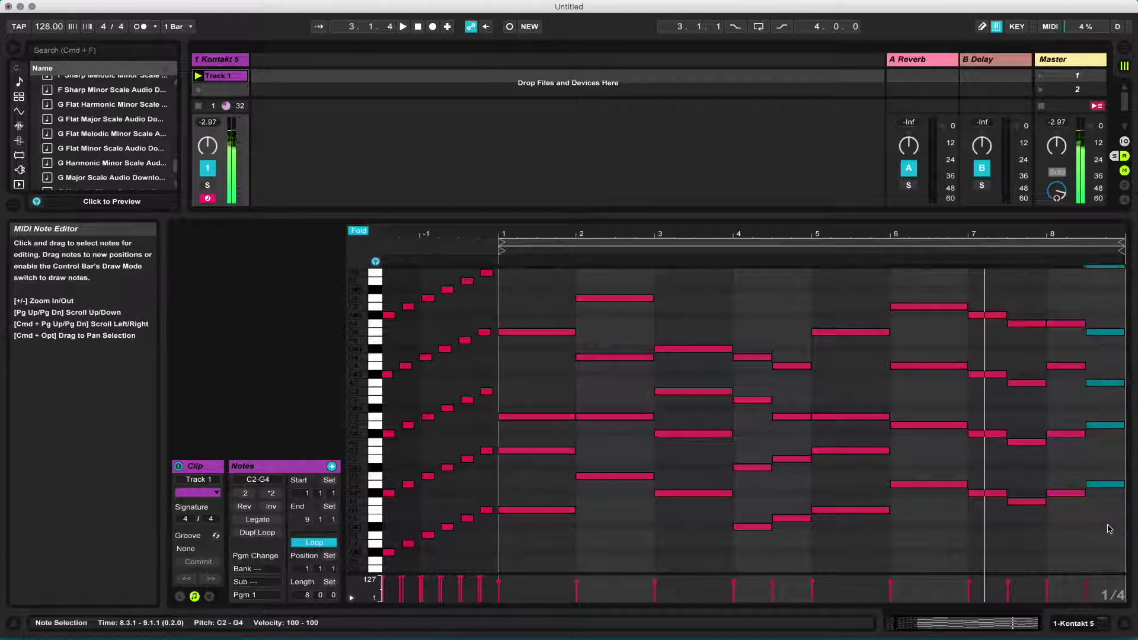
left_click(884, 252)
Clear bar 8 and copy the second chord of bar 7 into its first half, raised to A#1–A#4
left_click_drag(1055, 272, 1099, 524)
key("space")
key("Delete")
left_click_drag(1039, 307, 1033, 530)
key("super+d")
key("Down")
key("Up")
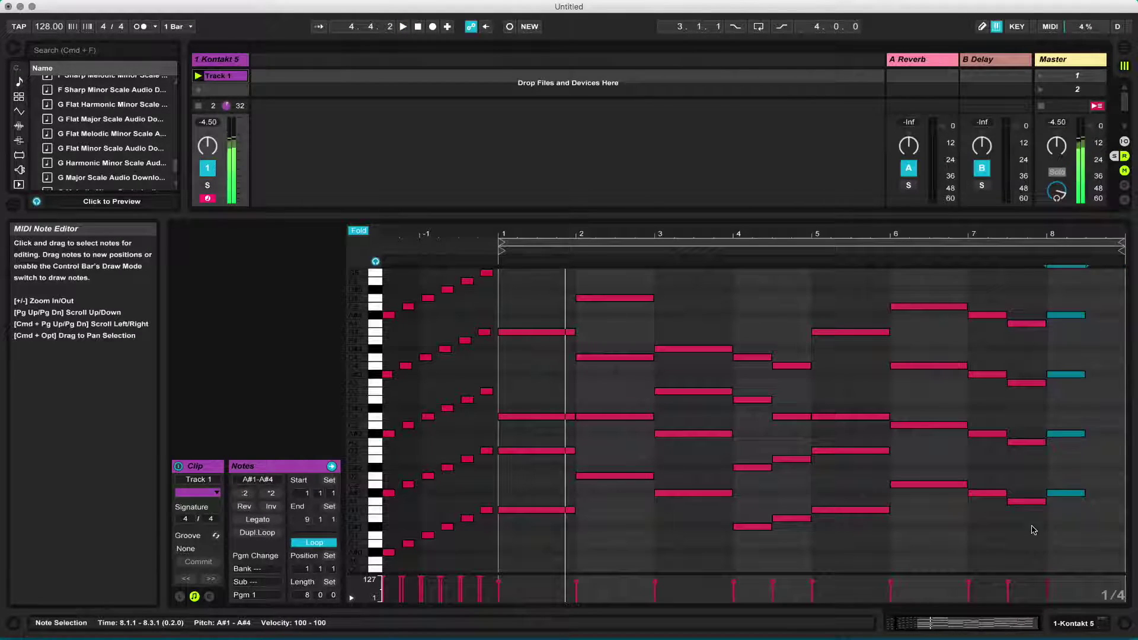
Copy the first chord of bar 8 into the second half of the bar at A#1–A#4 and play the ending
key("space")
left_click_drag(1065, 479, 1071, 513)
key("super+d")
key("Up")
key("space")
key("space")
Set the first chord of bar 8 to A1, A2, A3 and A4, trying other pitches for single notes
left_click(1060, 384)
left_click(1061, 443)
key("Down")
left_click(997, 247)
key("Up")
left_click(1064, 501)
key("Up")
left_click(1067, 501)
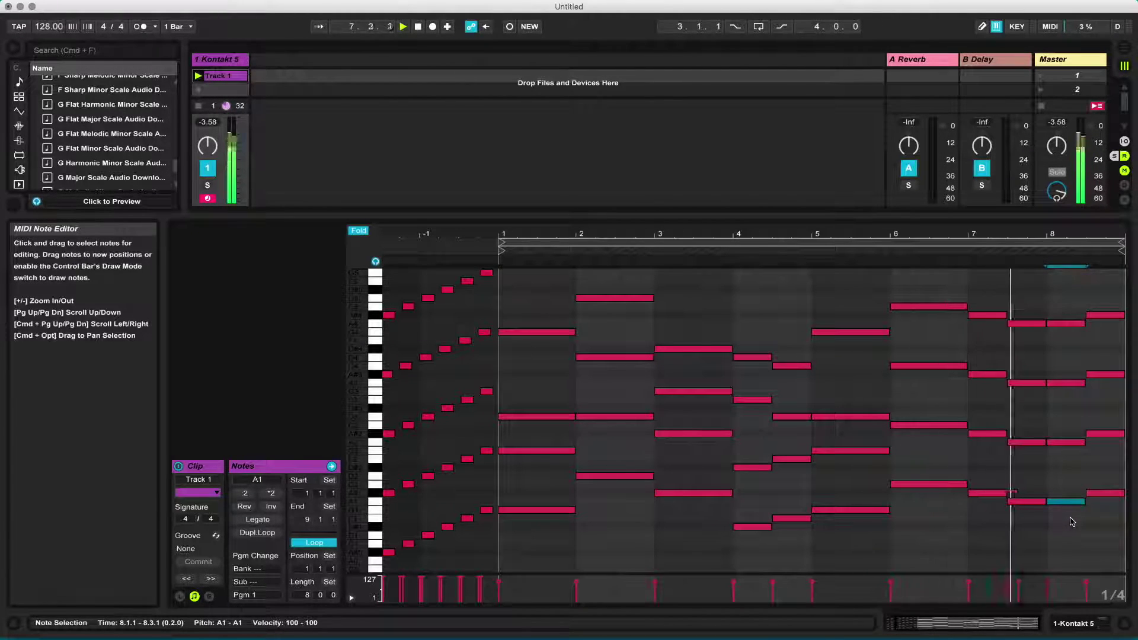
Add a melody above the bar 1 chord with D5 on beat 1, F5 across beats 2–3 and A#4 on beat 4, and play it
left_click(753, 434)
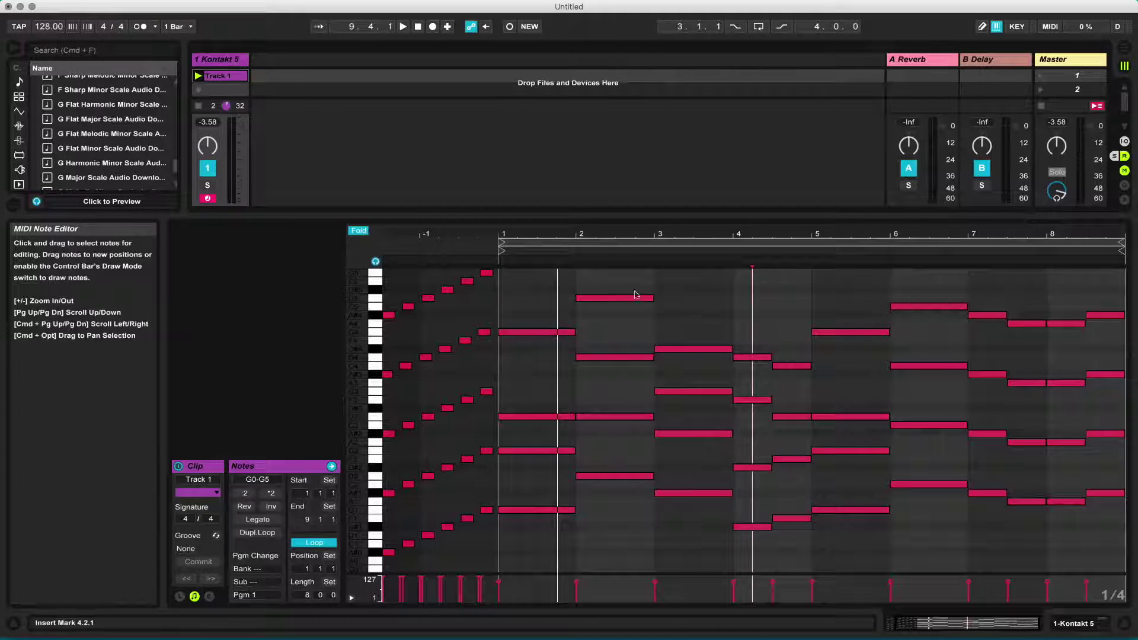
left_click(504, 300)
left_click_drag(524, 281, 554, 281)
left_click(565, 291)
key("space")
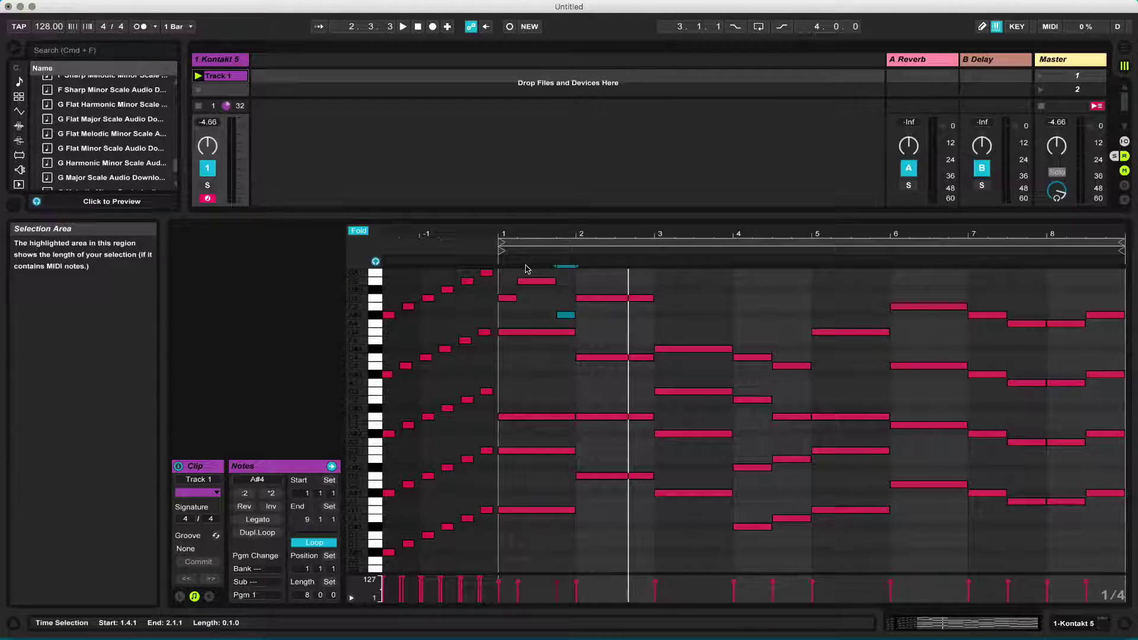
key("space")
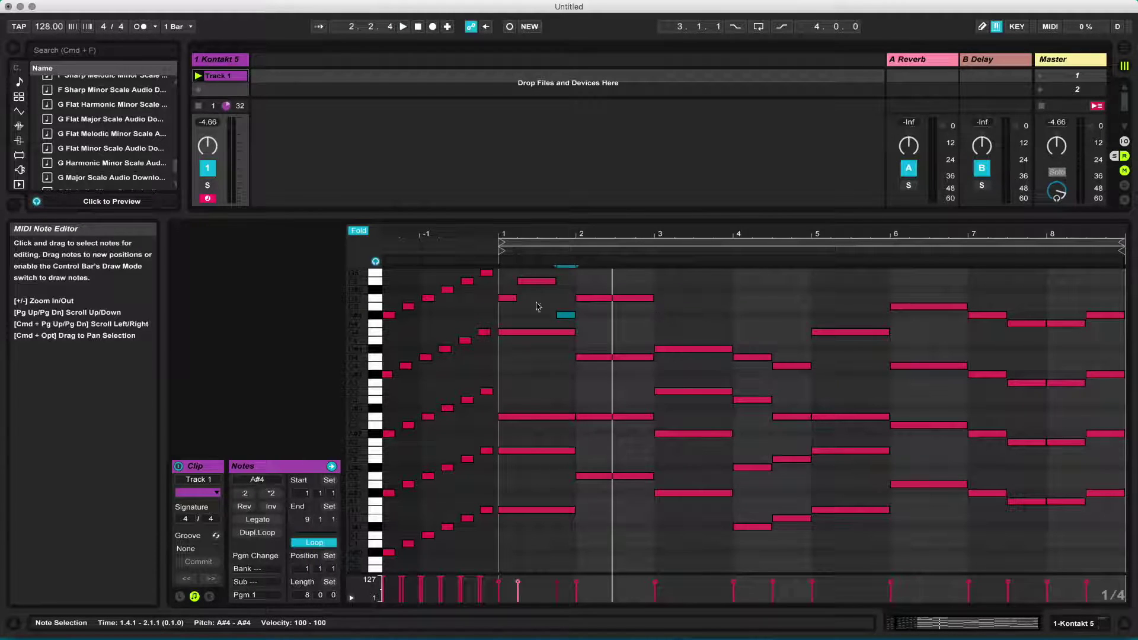
Copy the bar 1 melody into bar 3, trying it at higher and lower pitches while playing
left_click_drag(652, 320, 508, 272)
key("super+d")
key("Down")
key("Down")
key("Up")
key("Up")
key("Up")
key("Down")
key("Down")
key("Down")
key("space")
key("space")
Change the bar 3 melody to C5, D#5 and D5, and add a bar-long A#4 above bar 4
left_click(657, 303)
left_click(664, 315)
key("Up")
left_click(694, 319)
left_click_drag(722, 333, 723, 342)
left_click_drag(723, 300, 723, 299)
left_click(743, 315)
key("space")
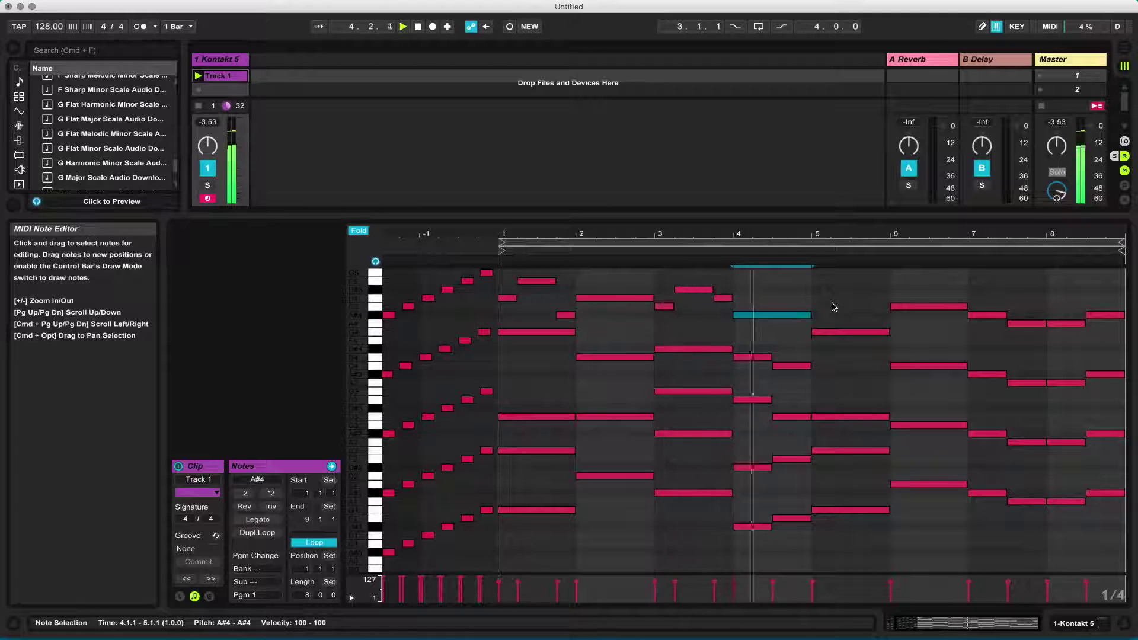
Add A4 in the second half of bar 4, duplicate the bars 1–4 melody into bars 5–8, and play it
key("space")
double_click(786, 325)
left_click_drag(809, 315, 501, 269)
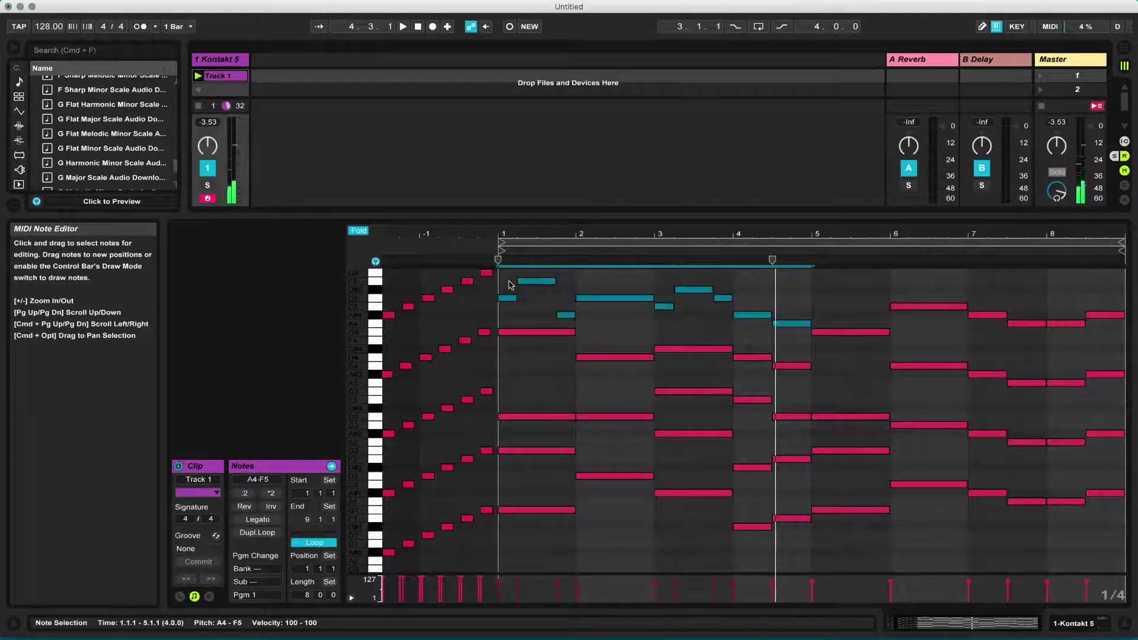
key("super+d")
key("space")
Deactivate the overlapping D5 in bar 6, the C5 at the start of bar 7 and the two A#4 notes in bar 8
left_click(985, 352)
left_click(978, 307)
key("0")
key("space")
left_click(1066, 315)
left_click(1103, 314, "shift")
key("0")
key("space")
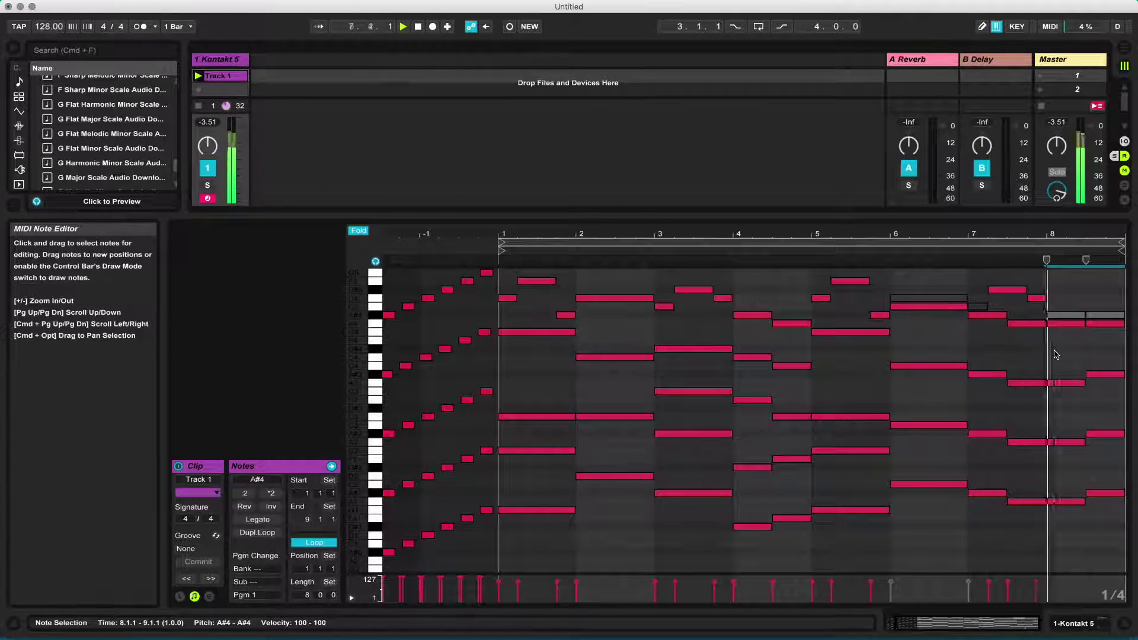
Lower both stacked chords of bar 8 by an octave, placing the first one at A0, A1, A2 and A3
left_click(996, 314)
left_click(1066, 267)
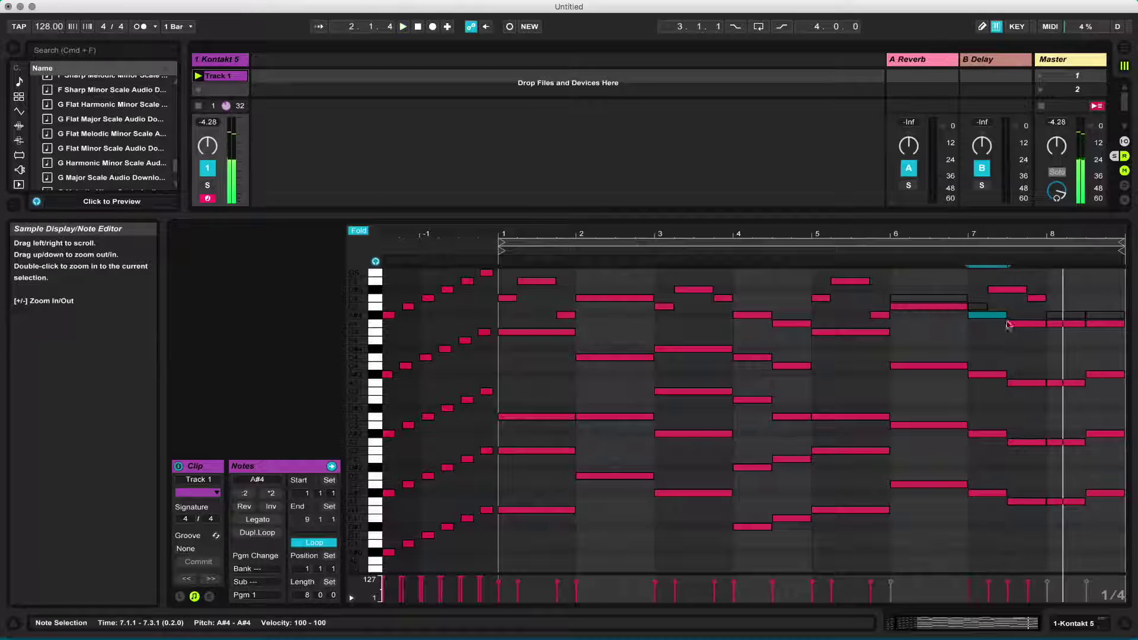
key("Down")
key("Down")
key("Down")
key("Down")
key("Down")
key("Down")
key("Down")
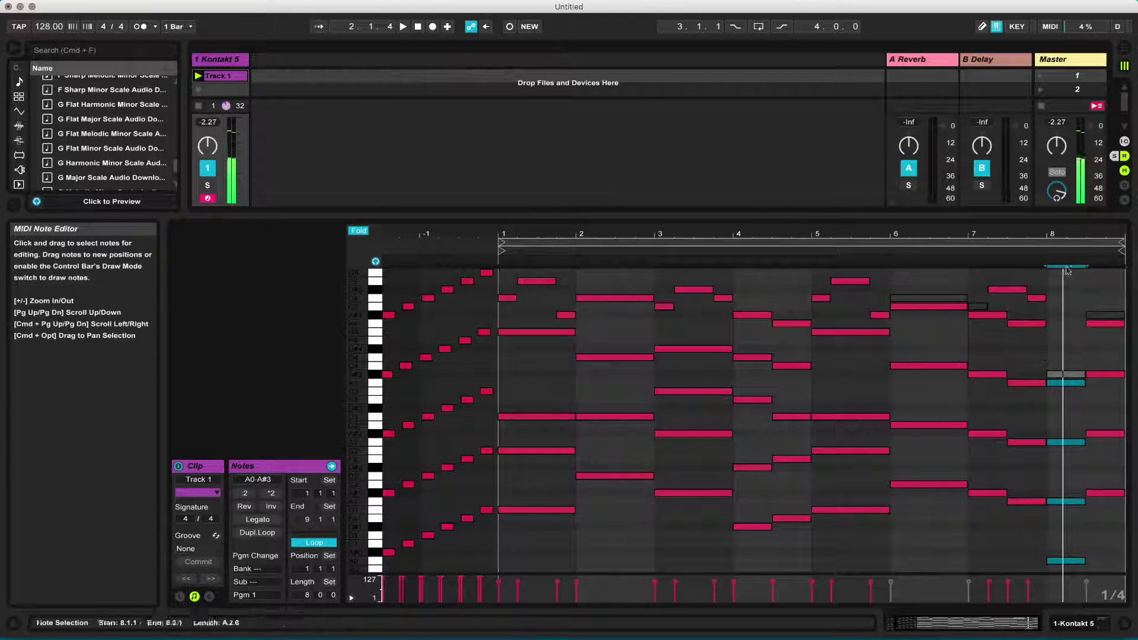
key("super+d")
left_click(943, 249)
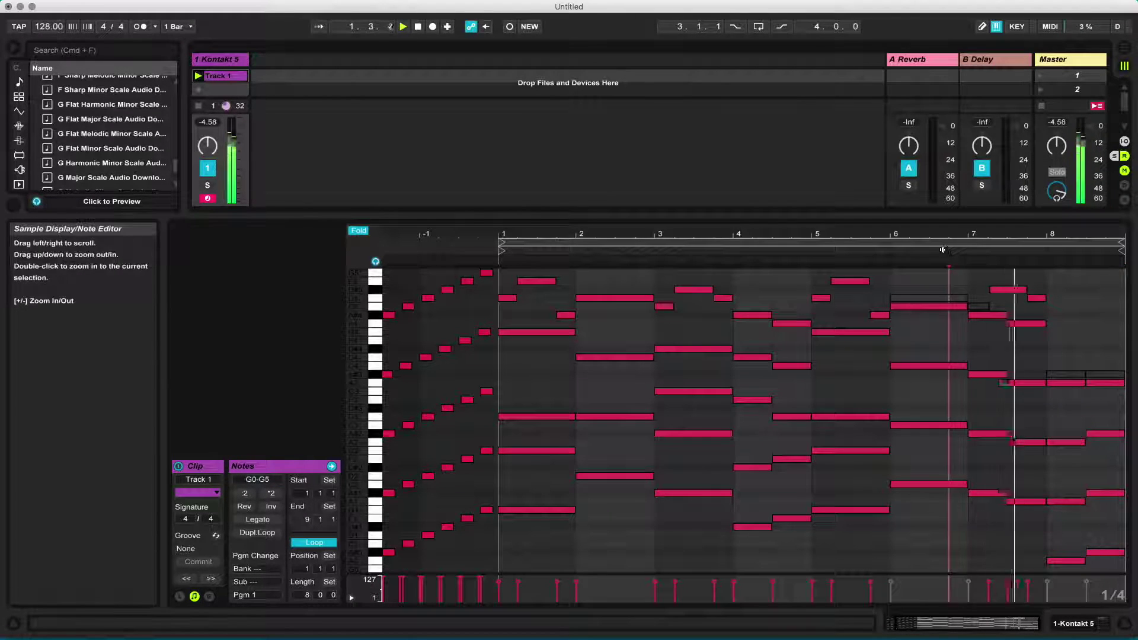
Raise the top note in the second half of bar 8 to A#3
left_click_drag(1094, 370, 1100, 382)
key("Up")
left_click(1087, 330)
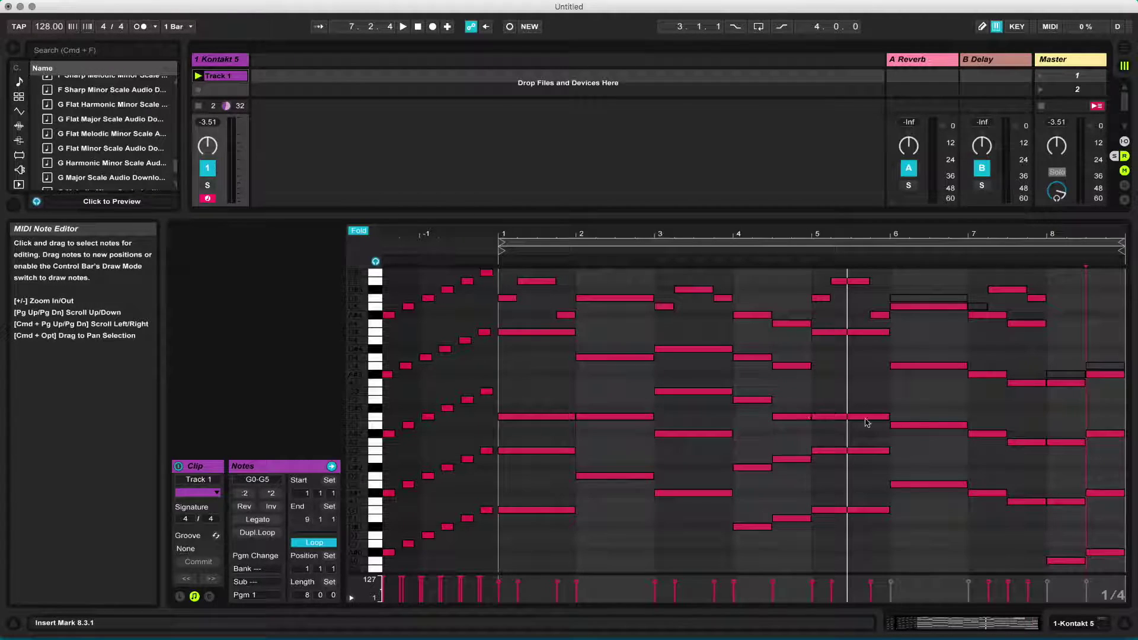
Play the clip and change the note editor's fixed grid to 1/8
key("space")
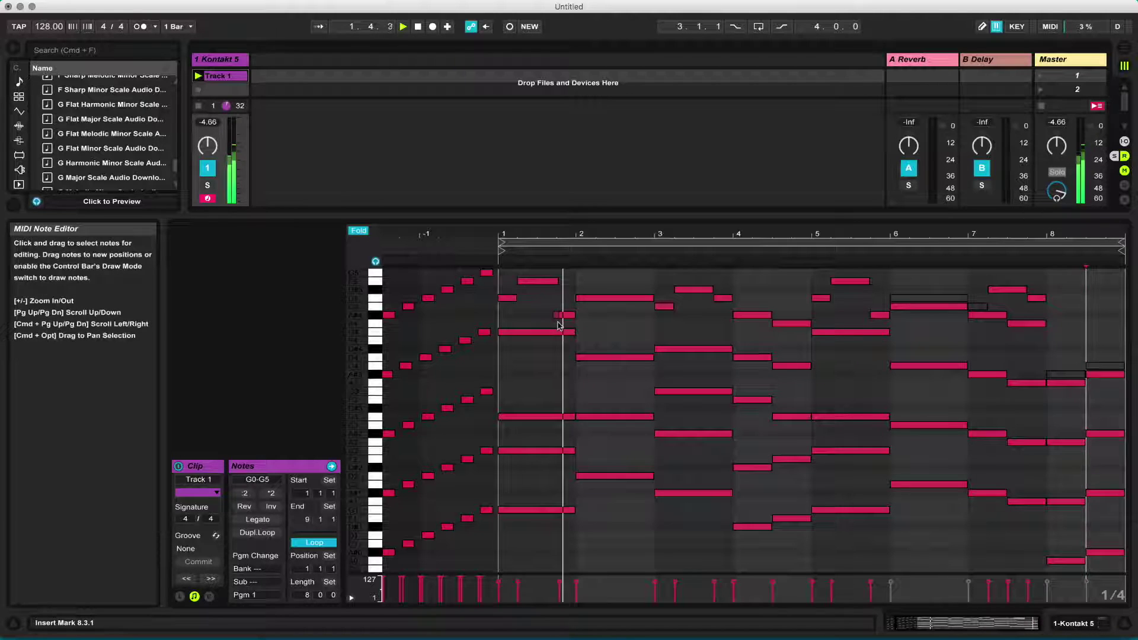
right_click(623, 335)
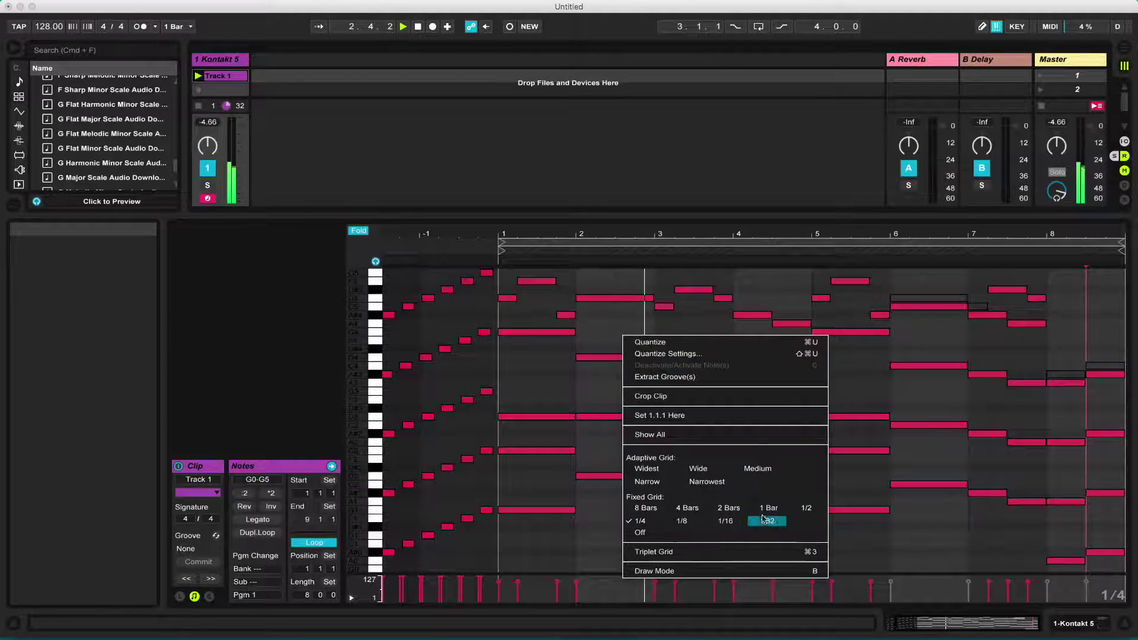
left_click(681, 520)
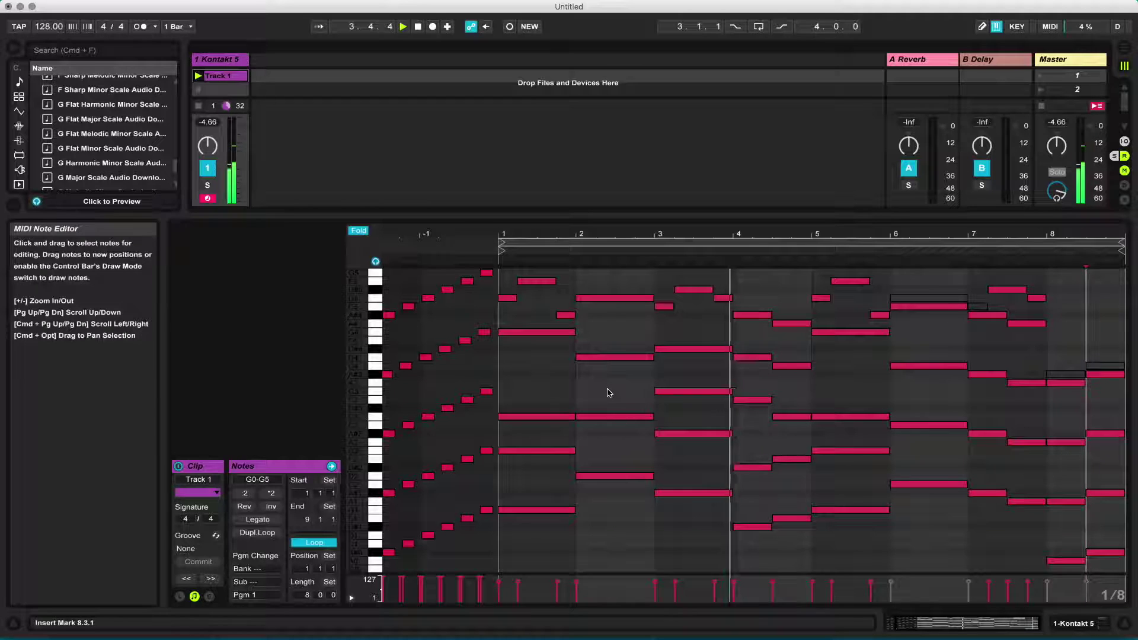